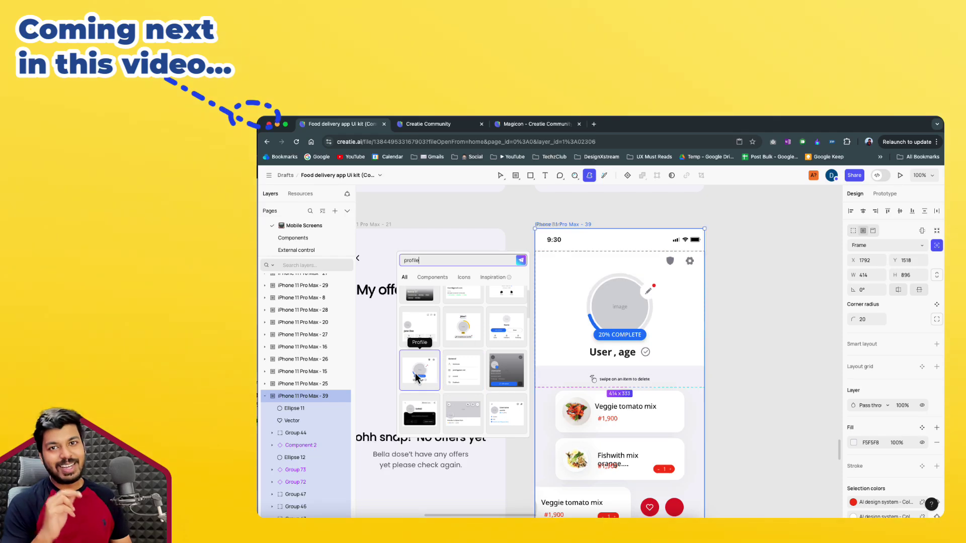
Go to creatie.ai and open the Creatie AI homepage in the browser
click(415, 373)
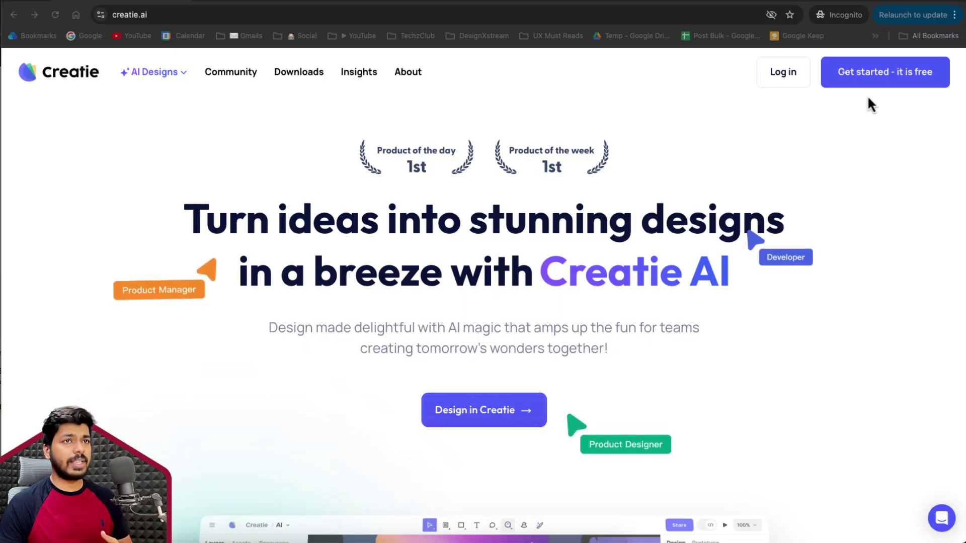
Sign up free via 'Get started - it is free' and reach the Creatie Dashboard
click(864, 80)
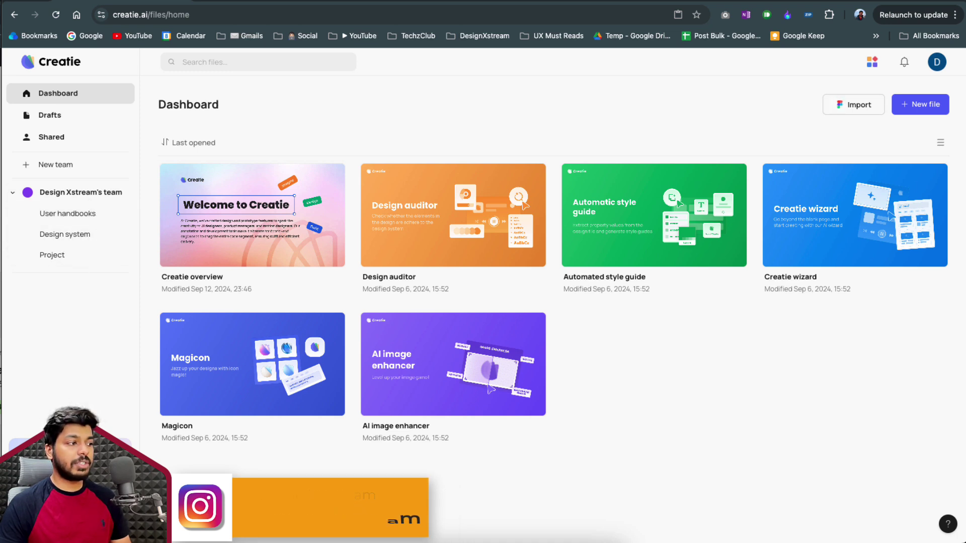
Browse the Creatie Community page's templates, UI kits, illustrations and icon sets, then reload it
click(71, 445)
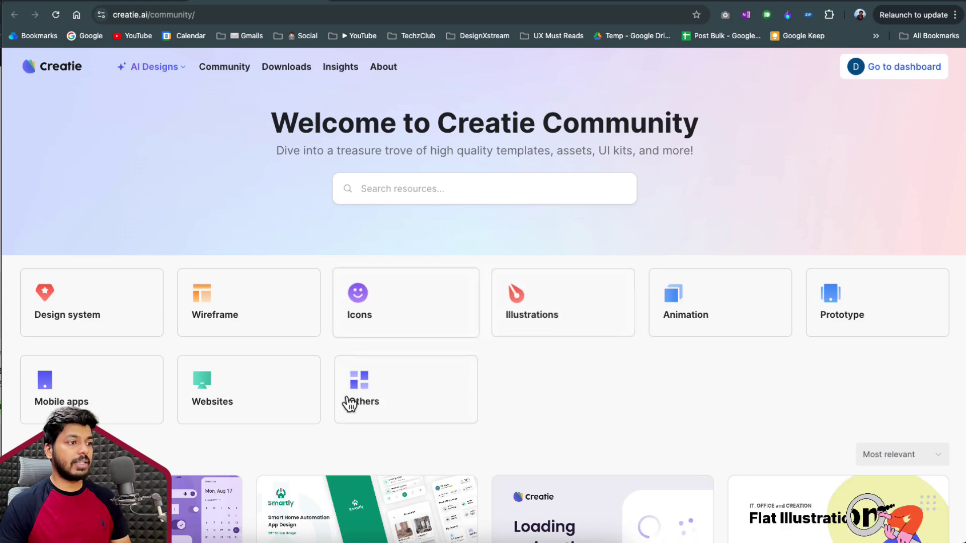
scroll(350, 402, down, 10)
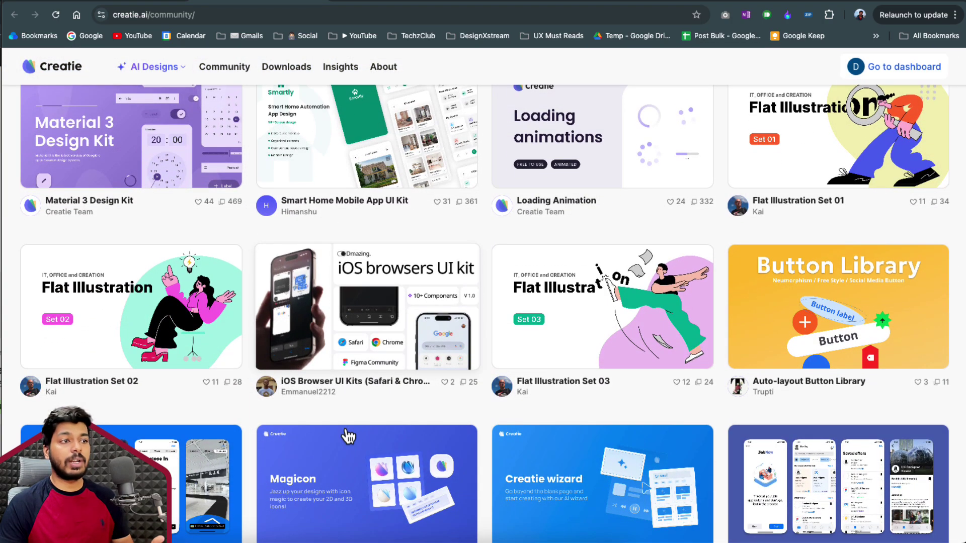
scroll(347, 437, down, 5)
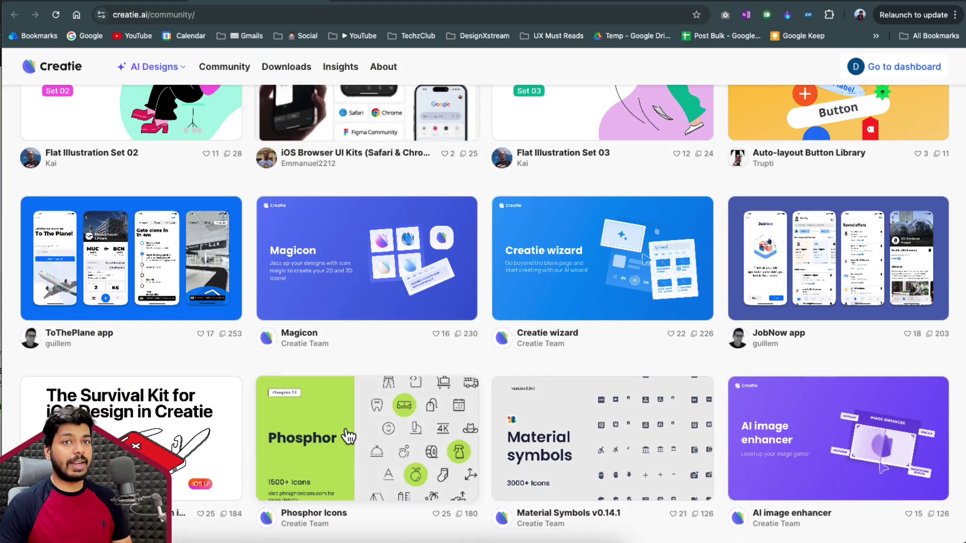
click(149, 6)
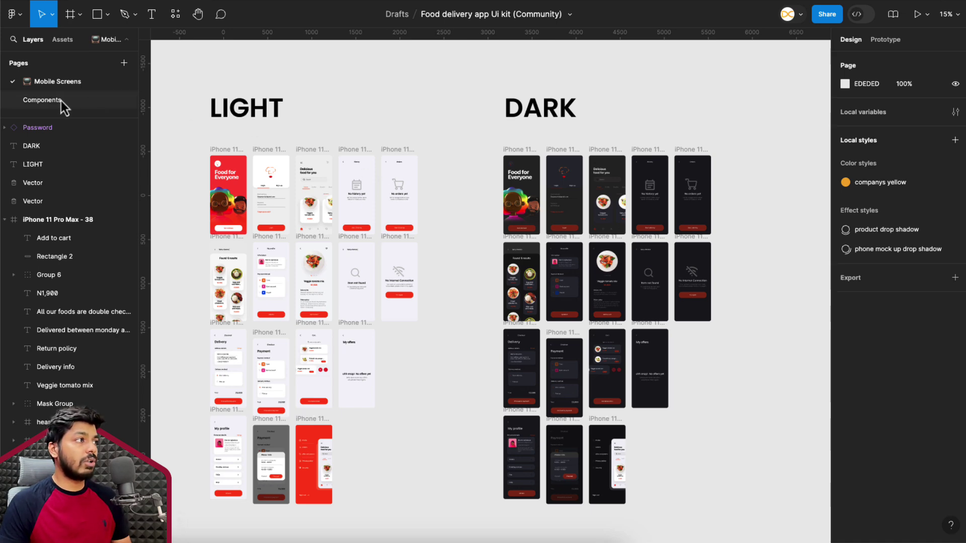
In the Figma food delivery kit, trace the Login button to its main Button component
click(42, 100)
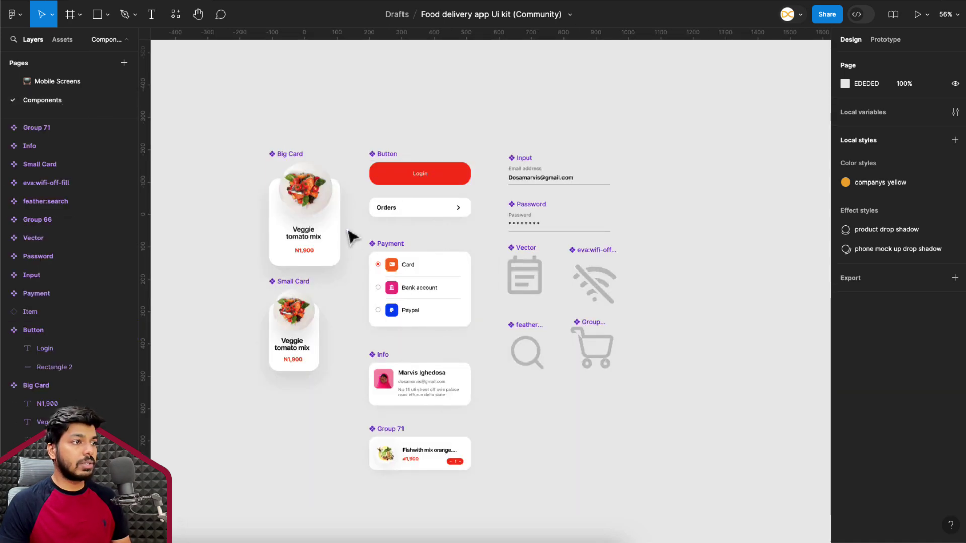
click(57, 81)
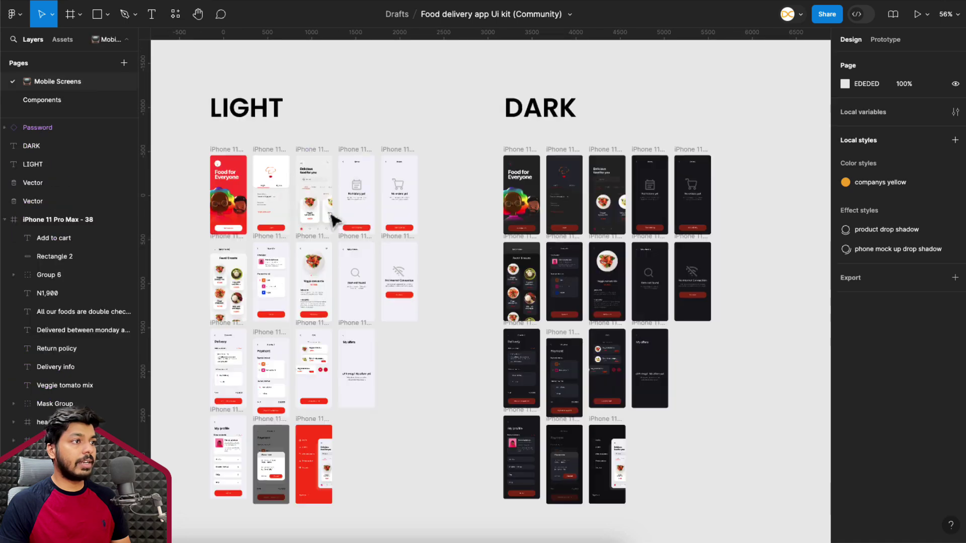
scroll(282, 193, up, 5)
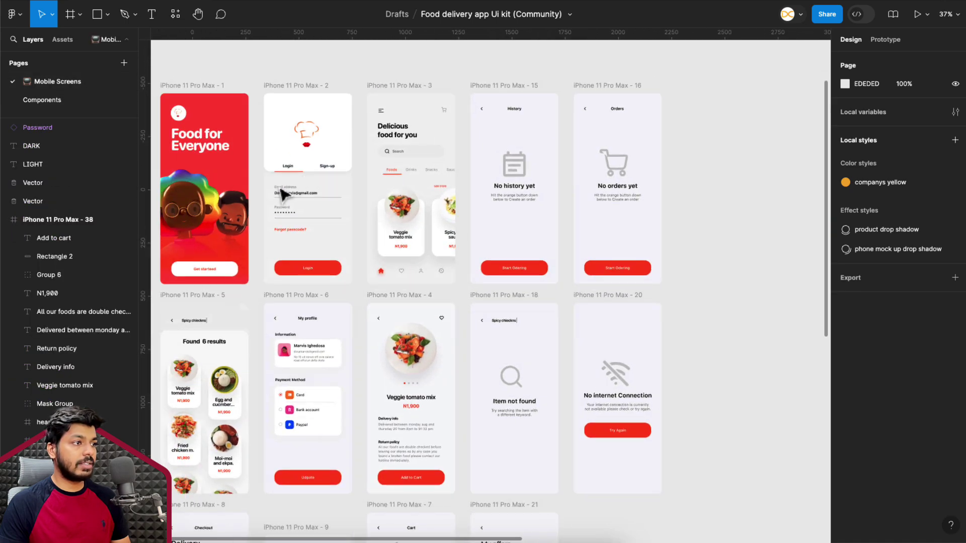
click(334, 271)
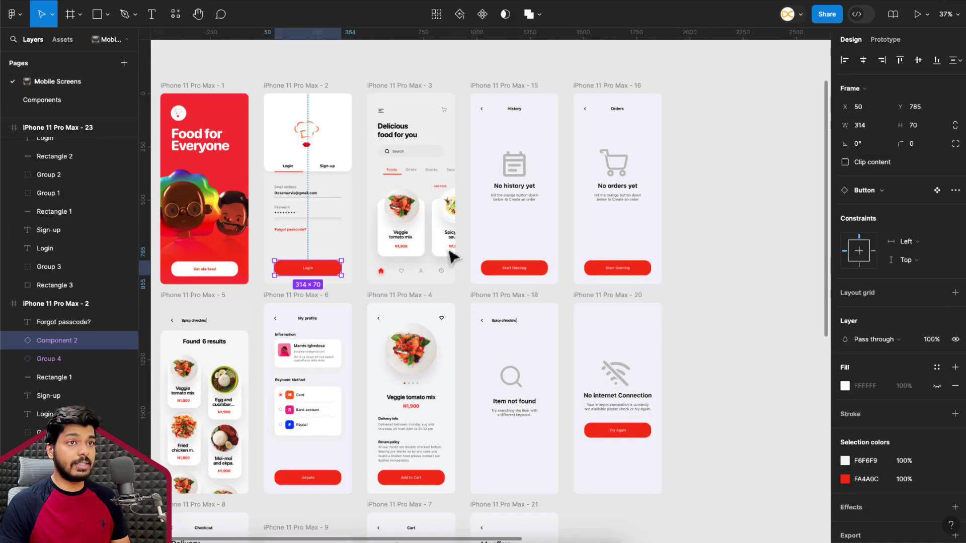
click(937, 190)
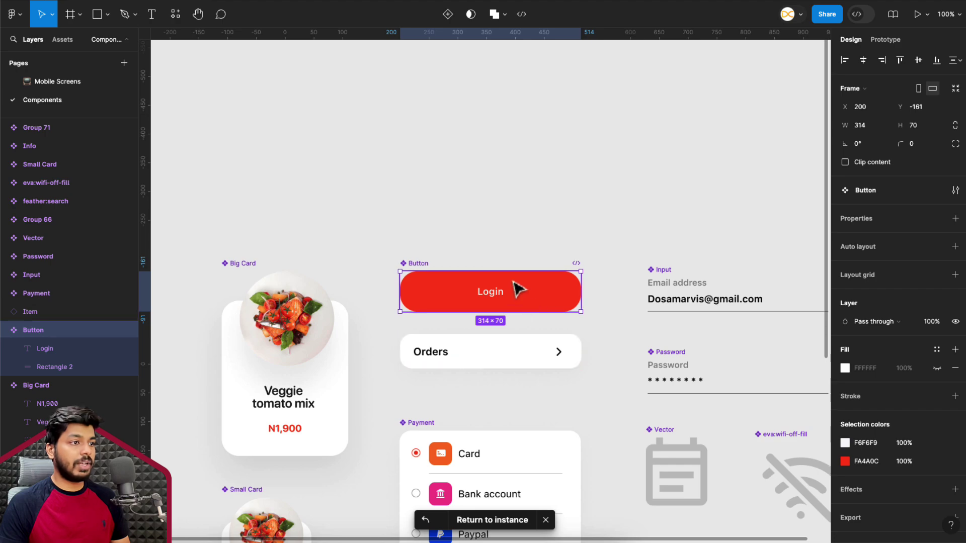
key(Page_Up)
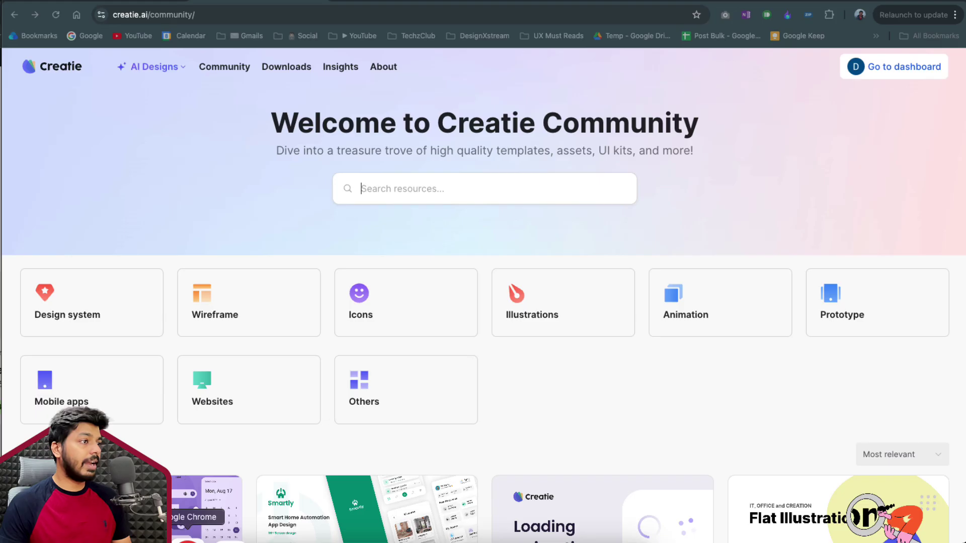
Import the Food delivery app Ui kit (Community) .fig file from Downloads into the Creatie Dashboard
key(super+Tab)
click(135, 4)
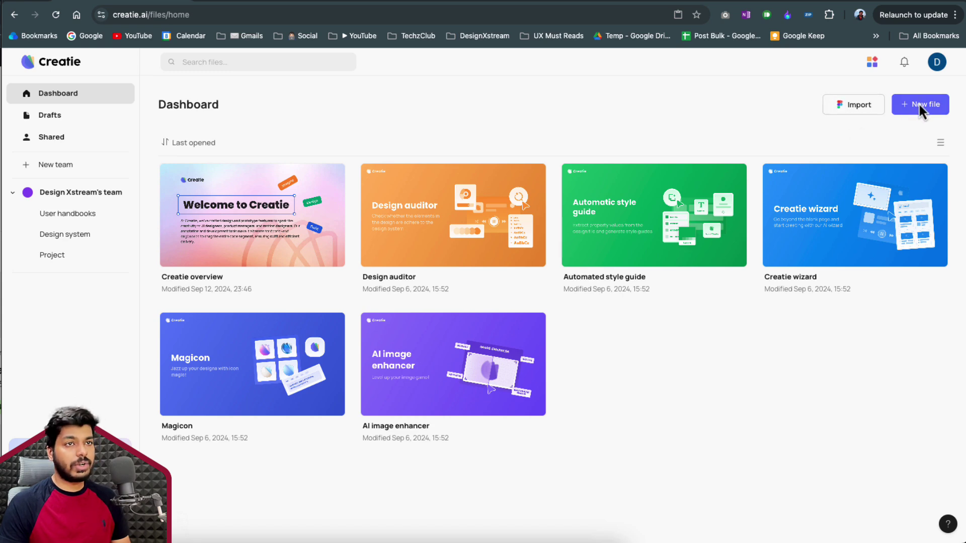
click(861, 107)
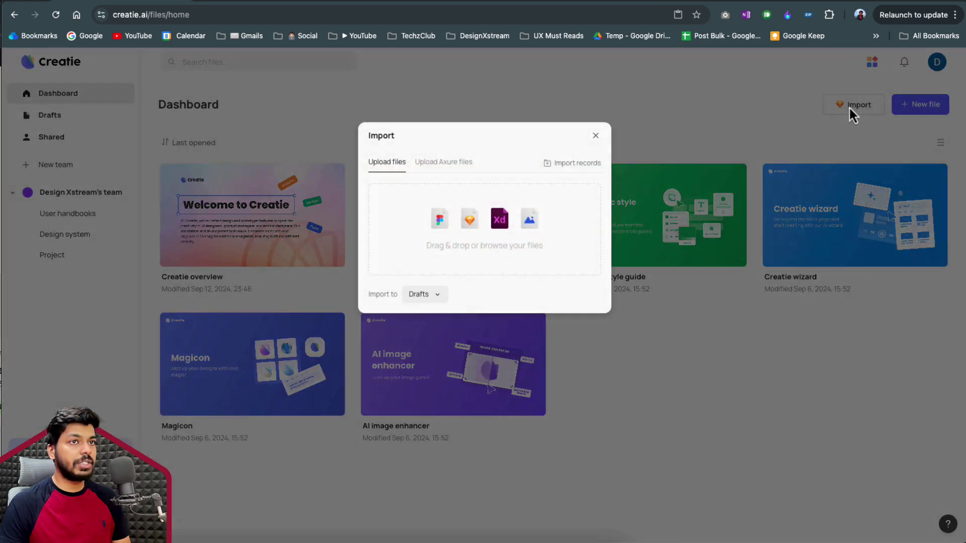
click(433, 230)
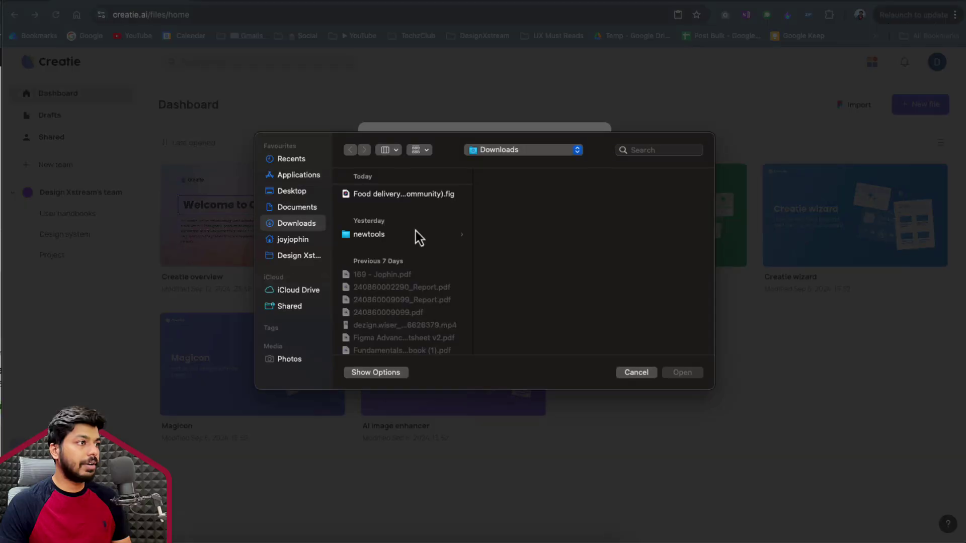
click(405, 195)
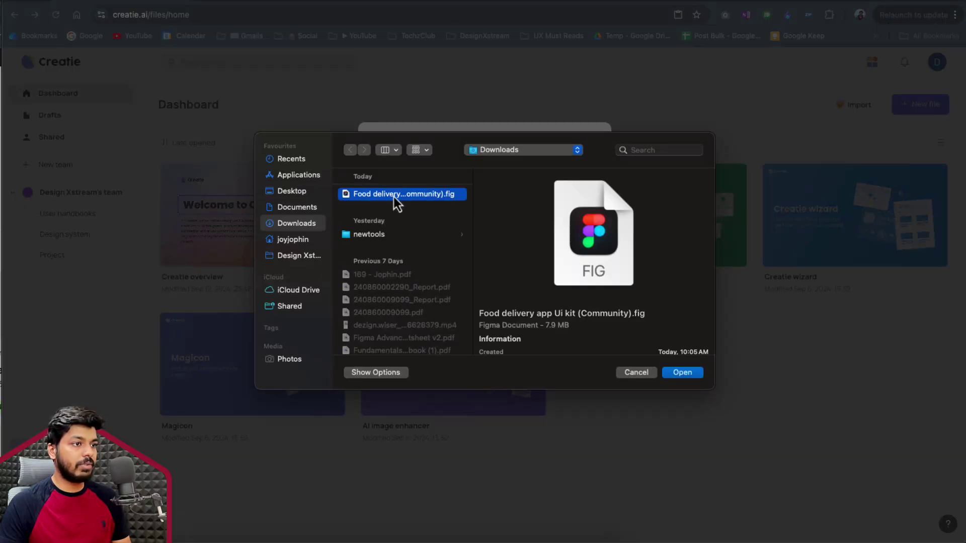
click(684, 373)
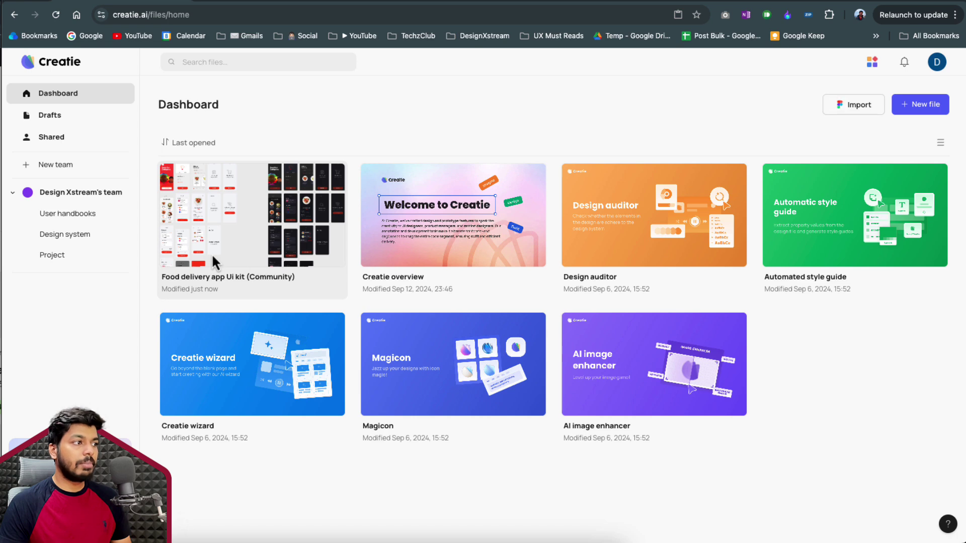
double_click(275, 225)
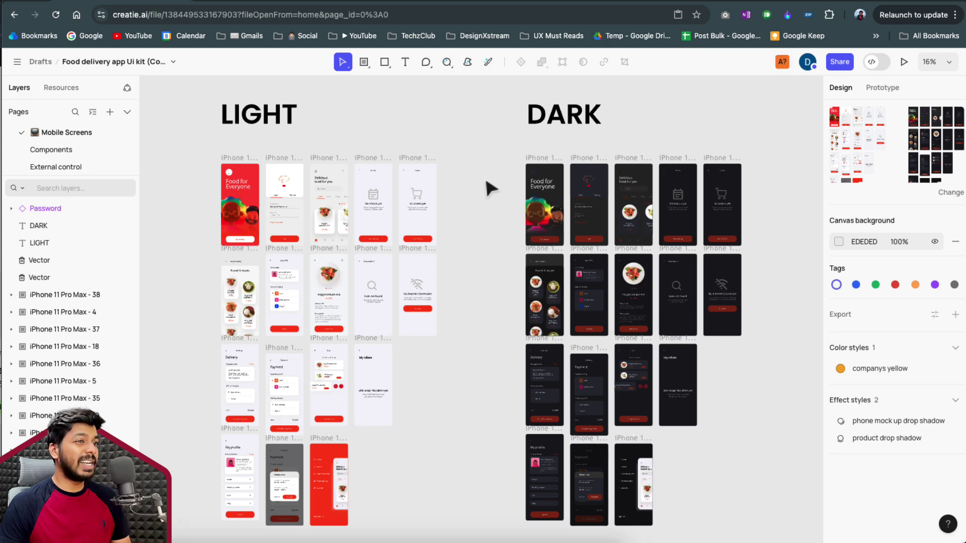
scroll(323, 276, up, 10)
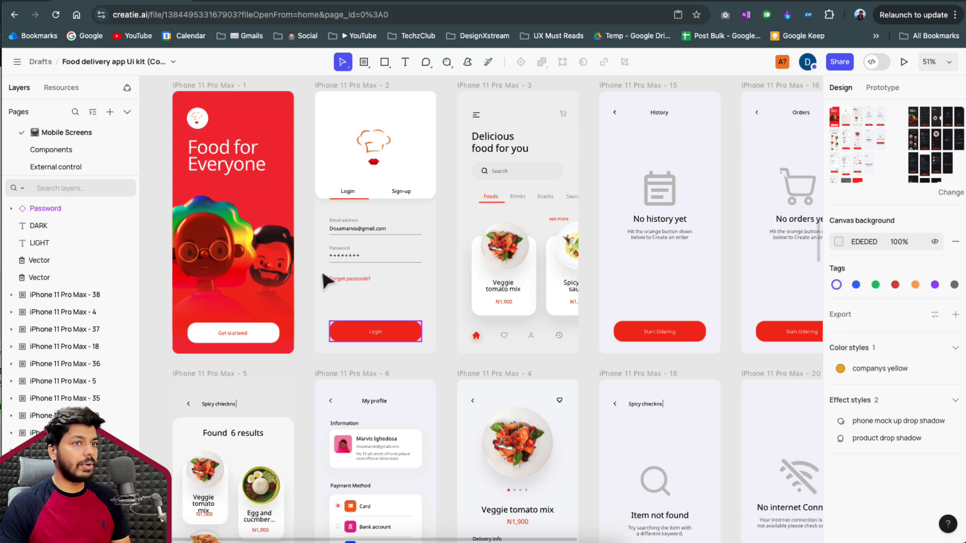
click(402, 333)
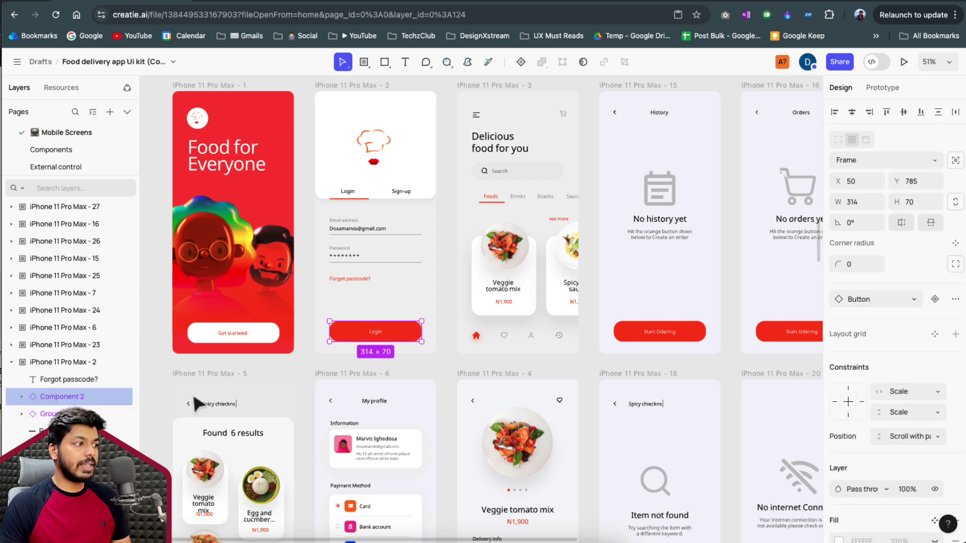
right_click(394, 341)
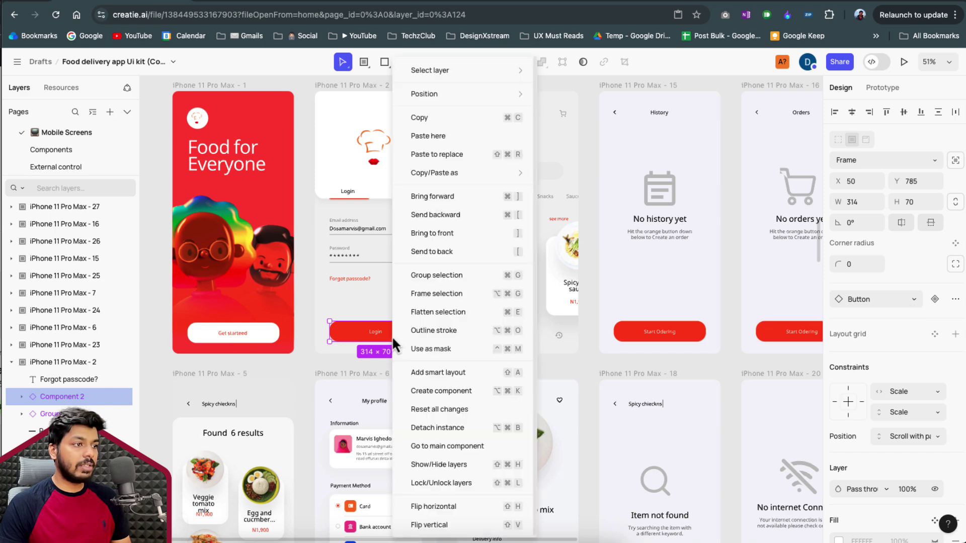
click(444, 449)
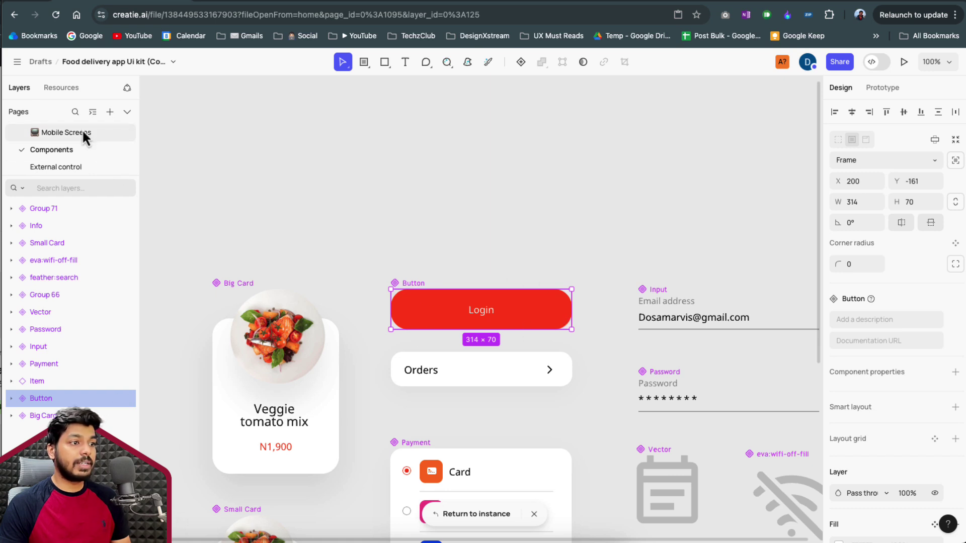
click(298, 374)
click(521, 485)
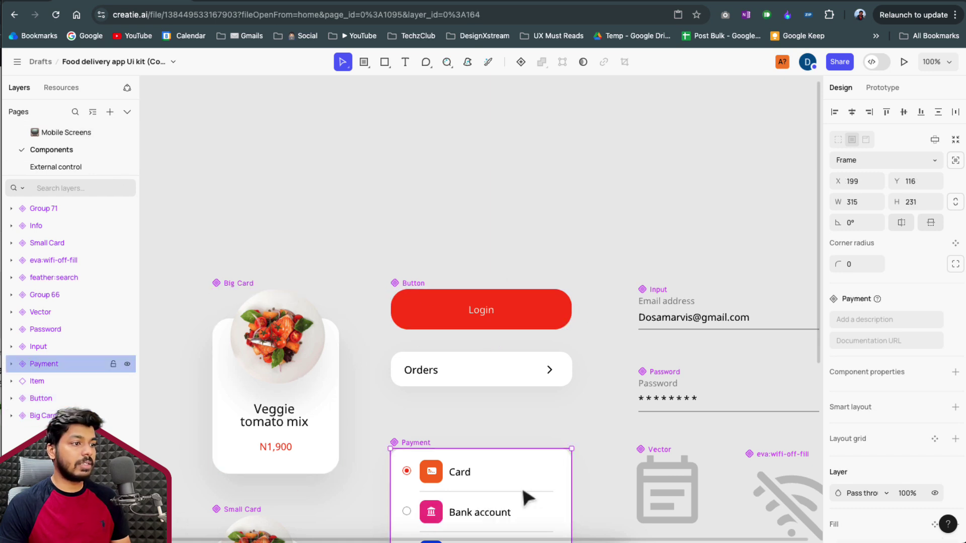
click(75, 132)
click(526, 307)
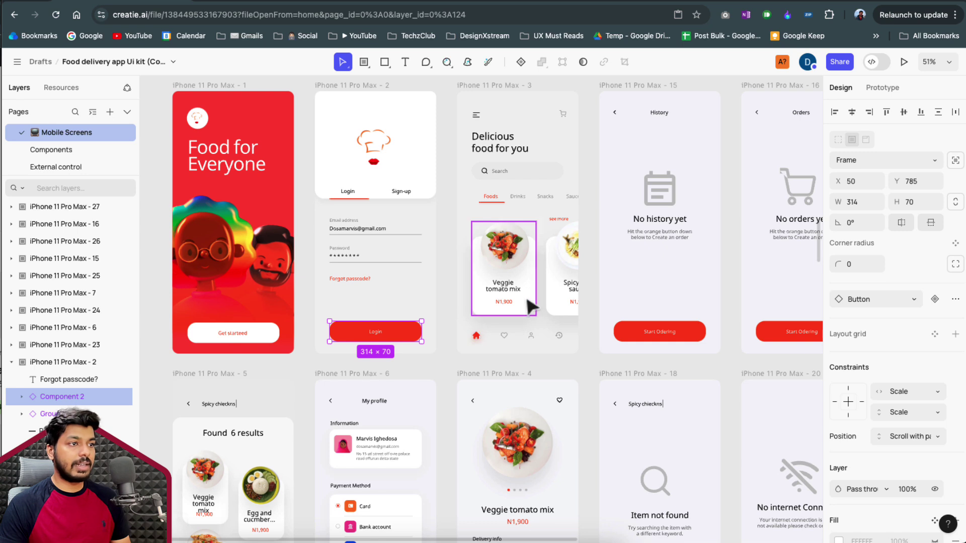
click(935, 300)
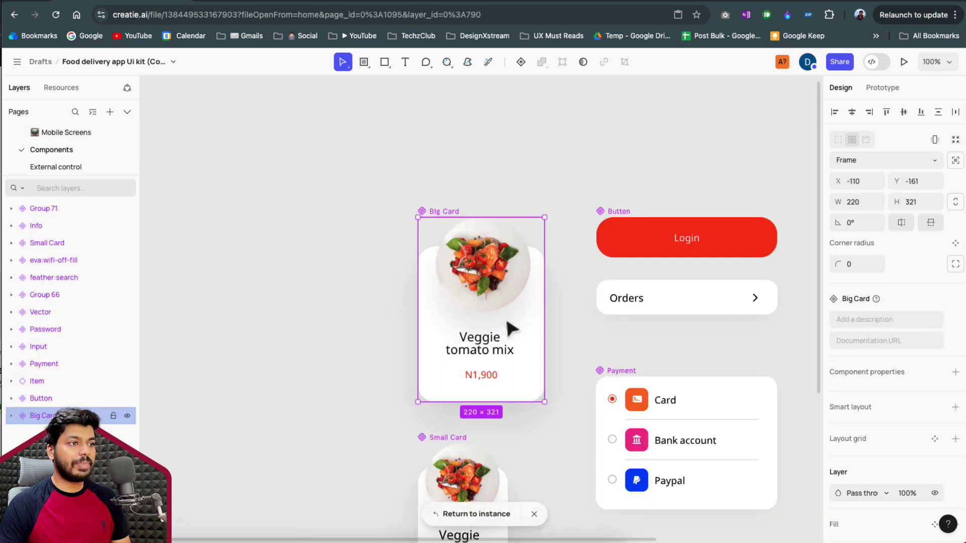
click(36, 133)
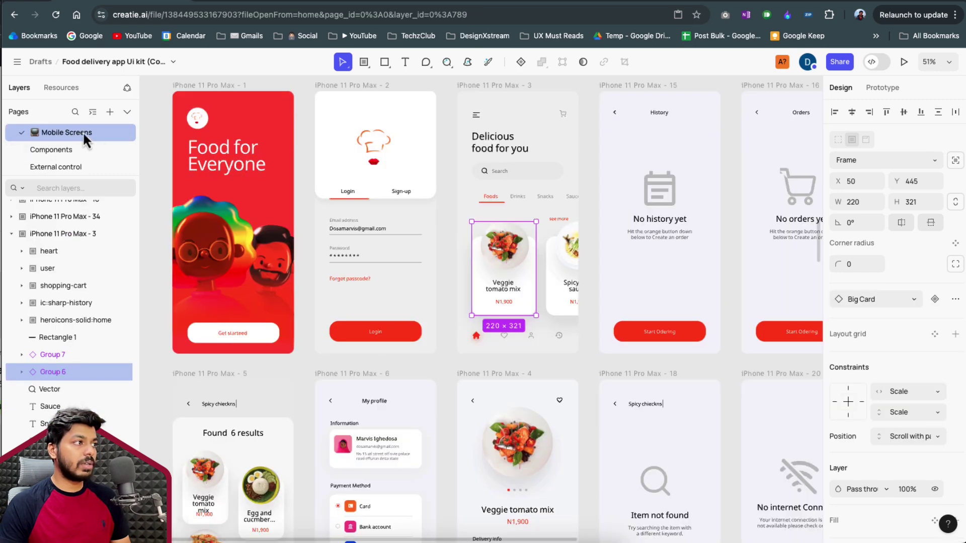
scroll(317, 184, down, 10)
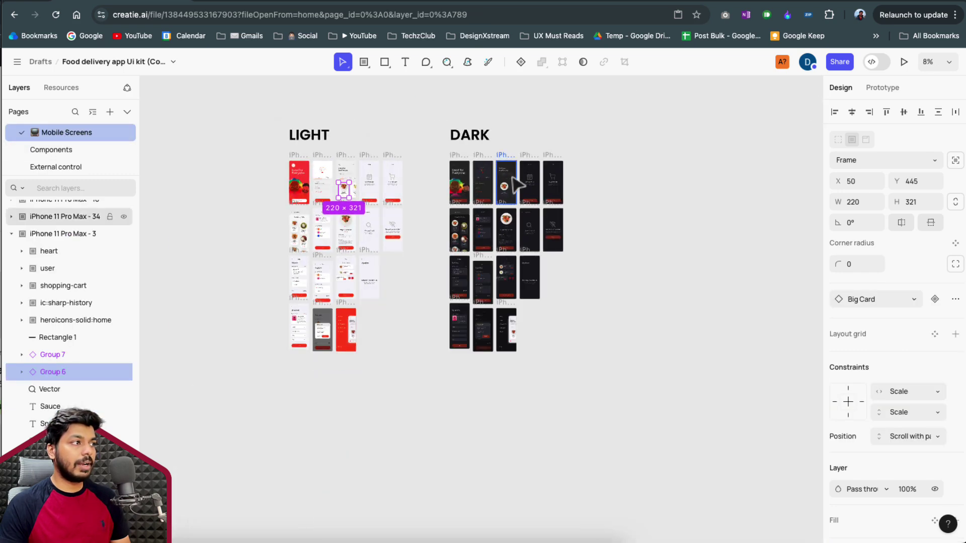
scroll(306, 187, up, 8)
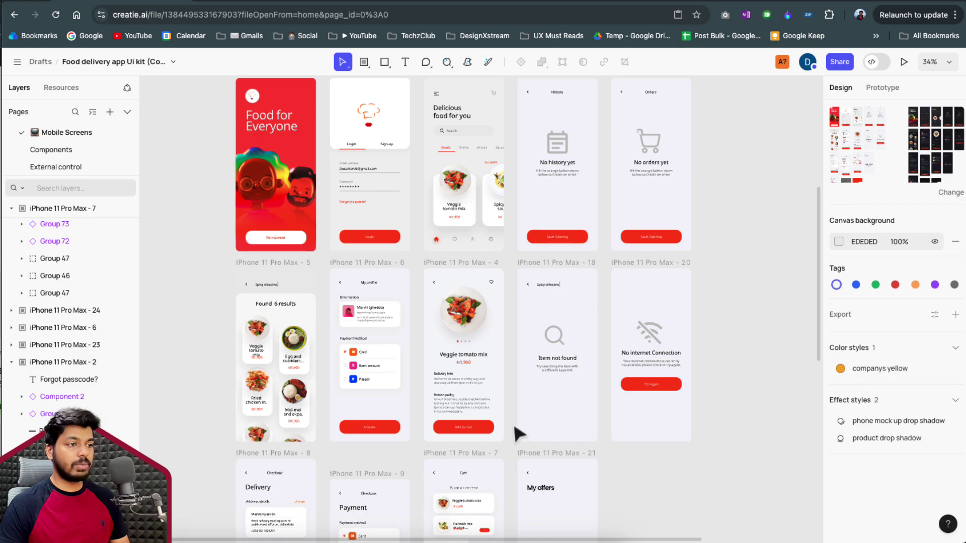
scroll(371, 345, down, 2)
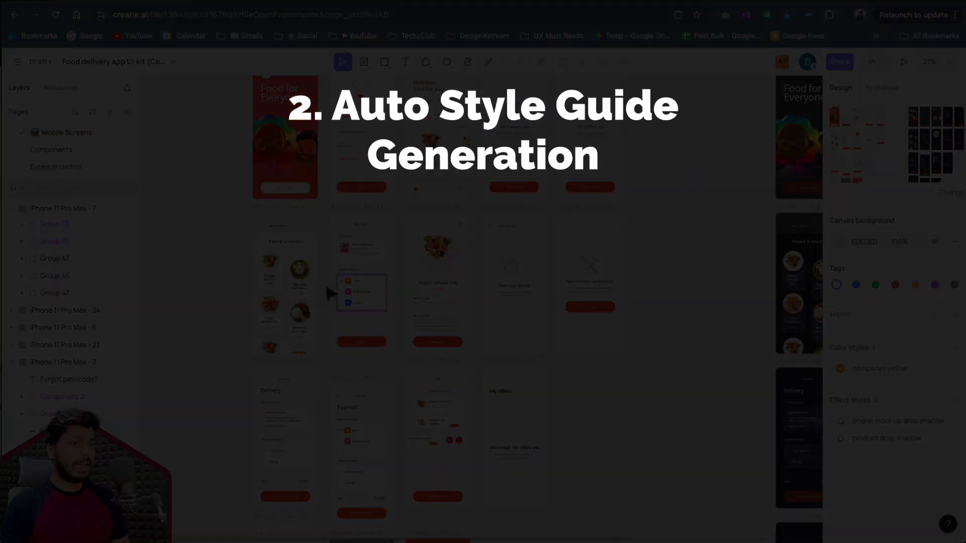
Inspect a button on a light screen, deselect, then marquee-select all LIGHT iPhone frames
scroll(324, 280, down, 2)
click(347, 221)
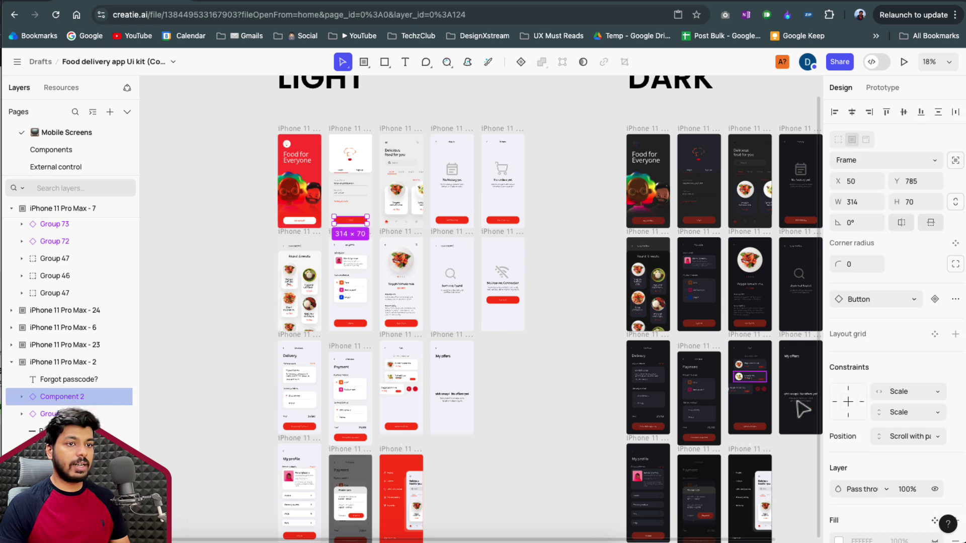
scroll(869, 443, down, 4)
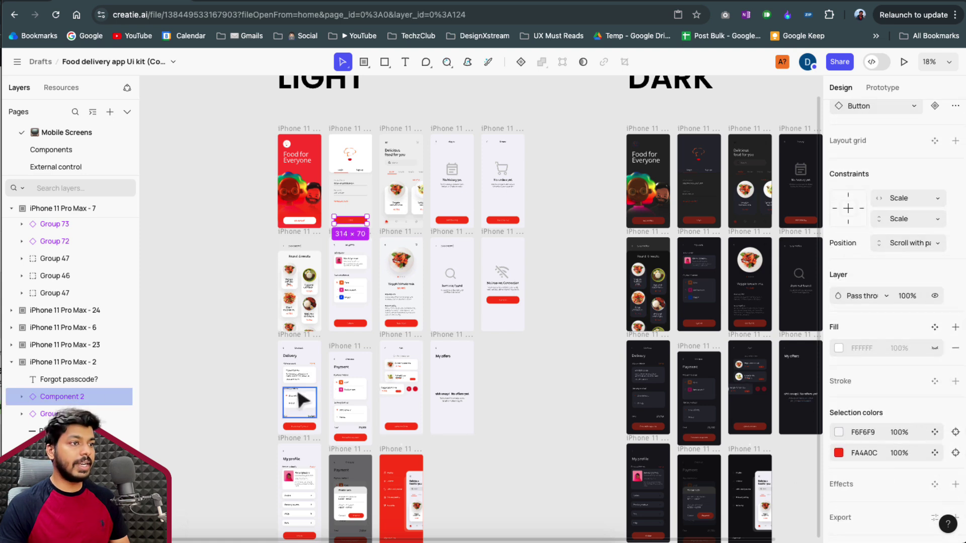
click(517, 407)
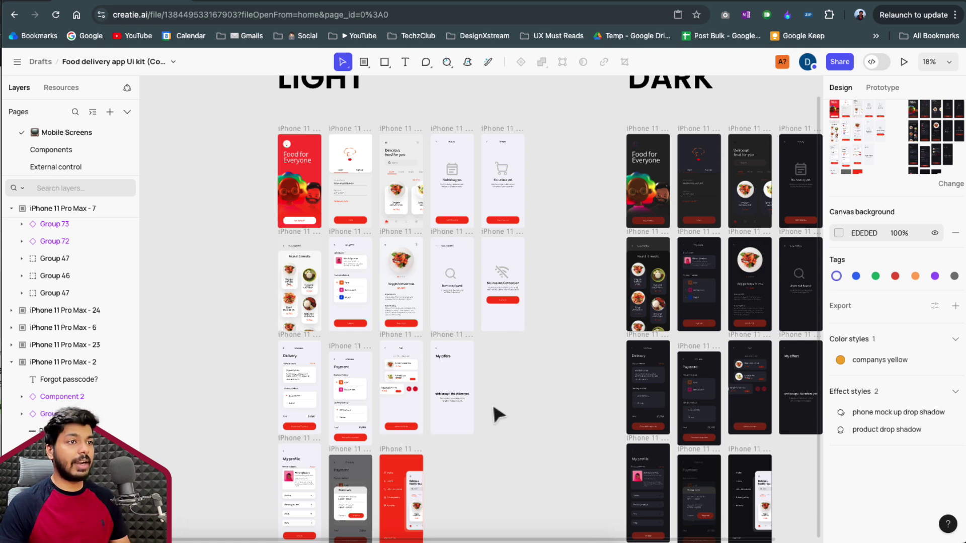
scroll(421, 382, down, 5)
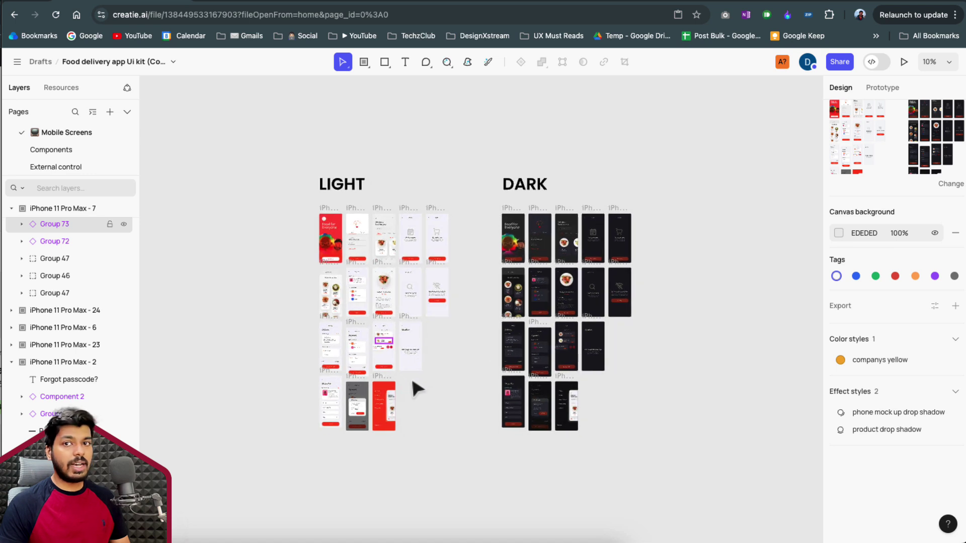
drag(304, 198, 467, 451)
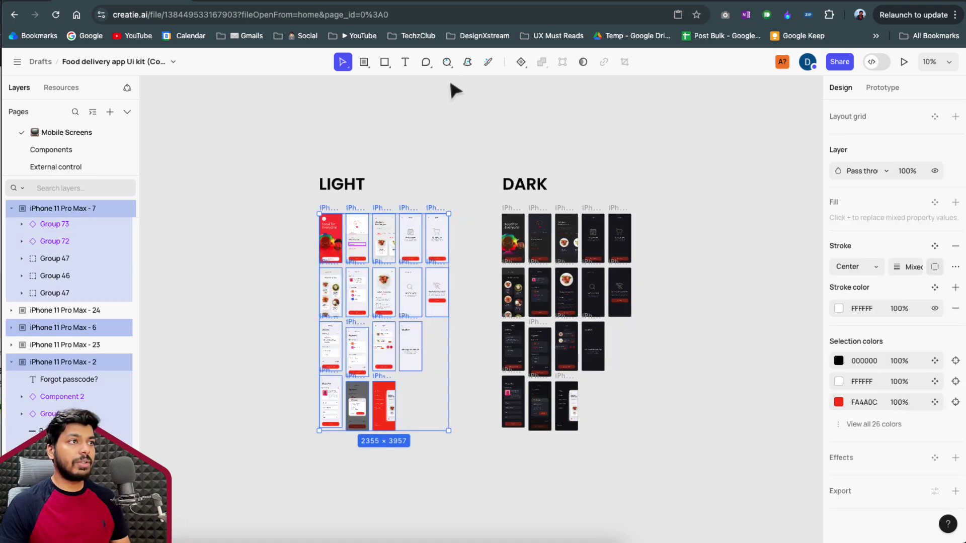
click(446, 61)
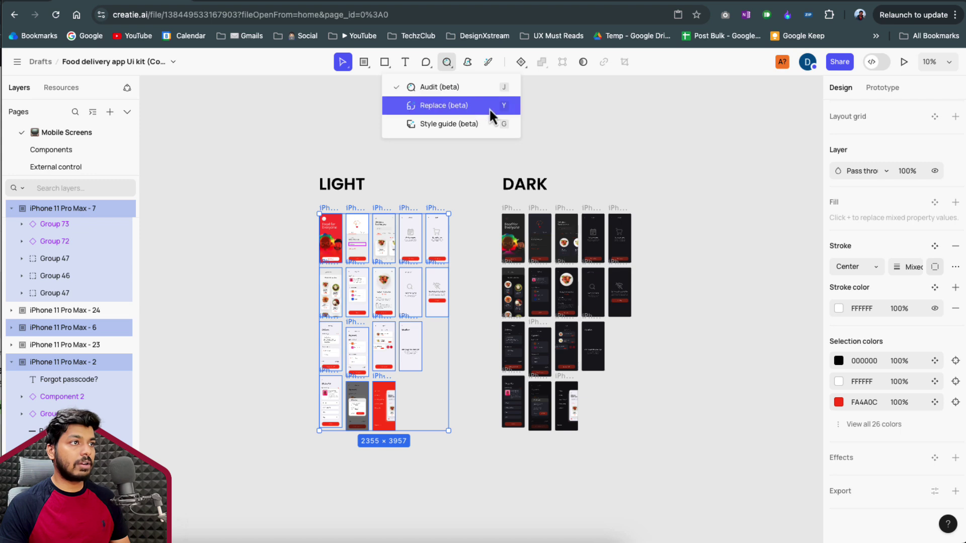
Extract styles with Style guide (beta): colours FA4A0C, EB4796, DF2C2C, C4C4C4, SFProText, radius 20, stroke 2
click(475, 132)
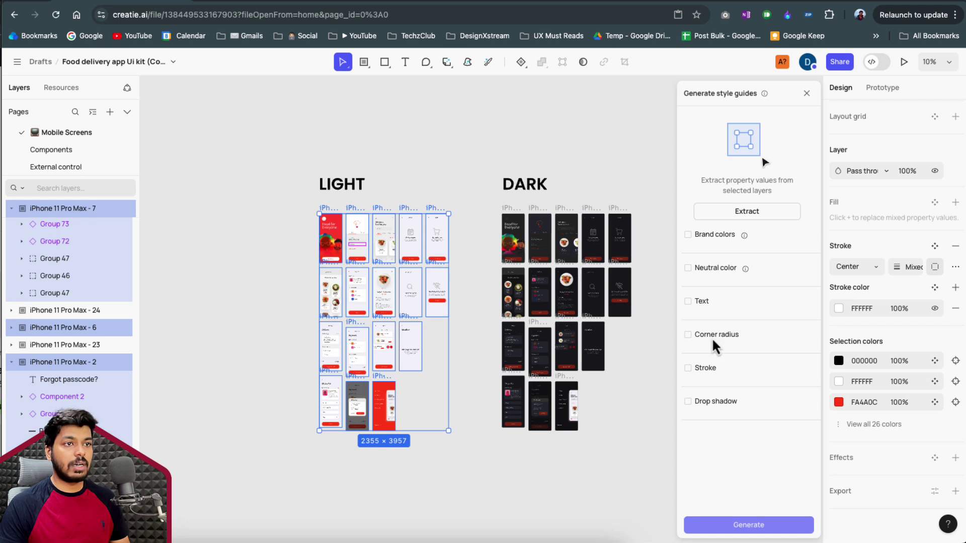
click(752, 218)
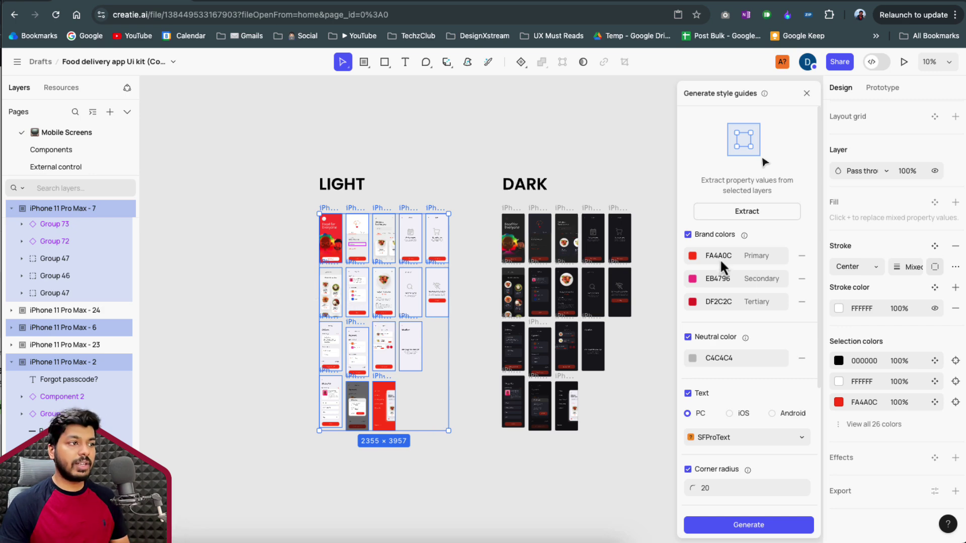
scroll(414, 297, up, 3)
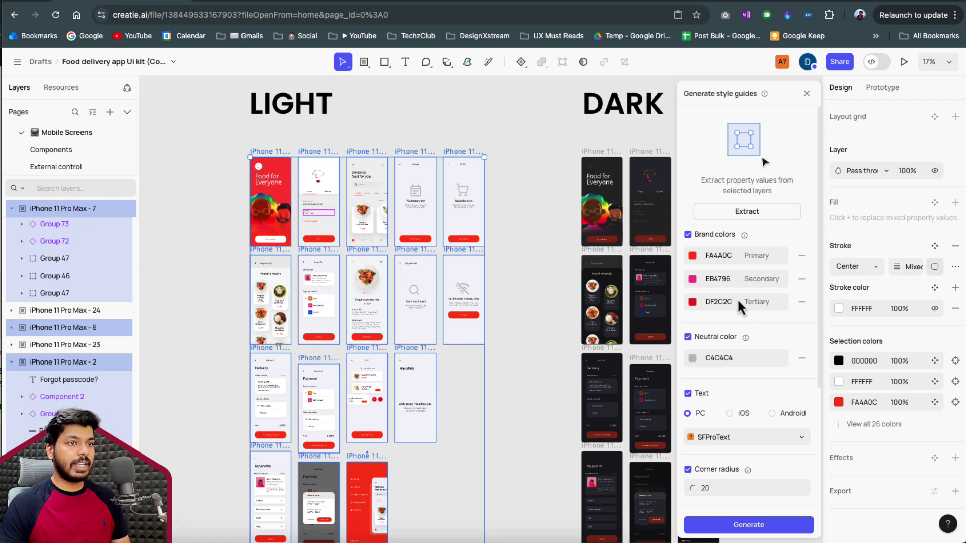
scroll(772, 397, down, 3)
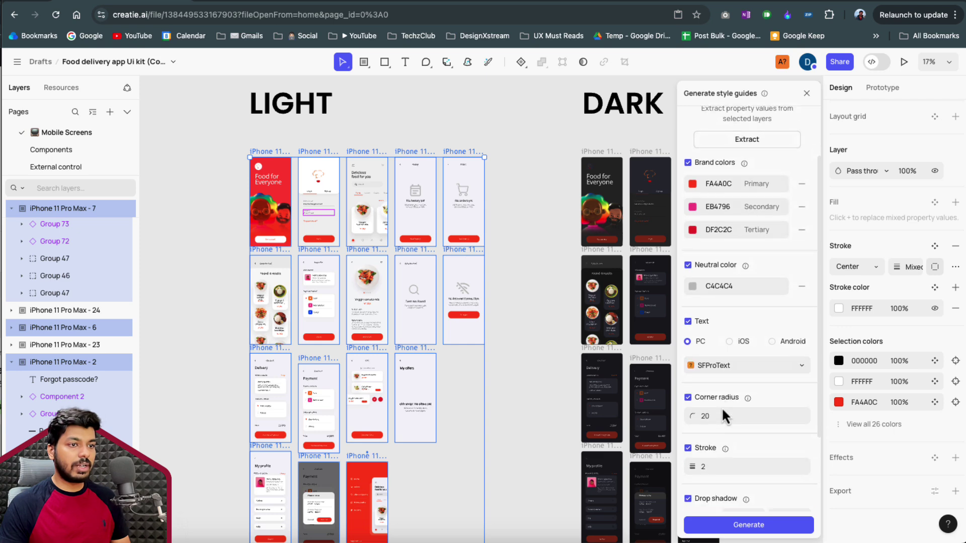
scroll(707, 413, down, 1)
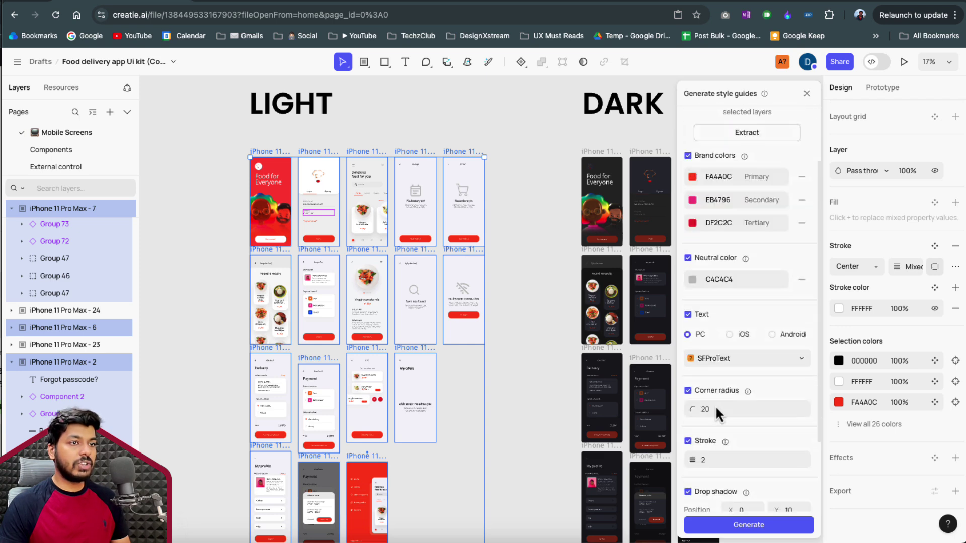
scroll(714, 405, down, 2)
scroll(442, 393, down, 3)
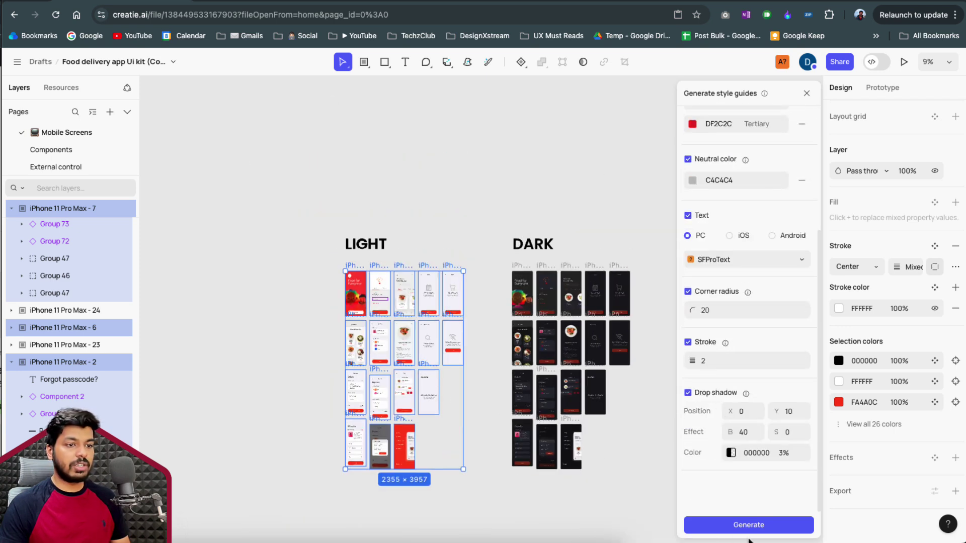
Generate the six style guide frames (colors, corner radius, stroke, effects) and move them below the screens
click(748, 526)
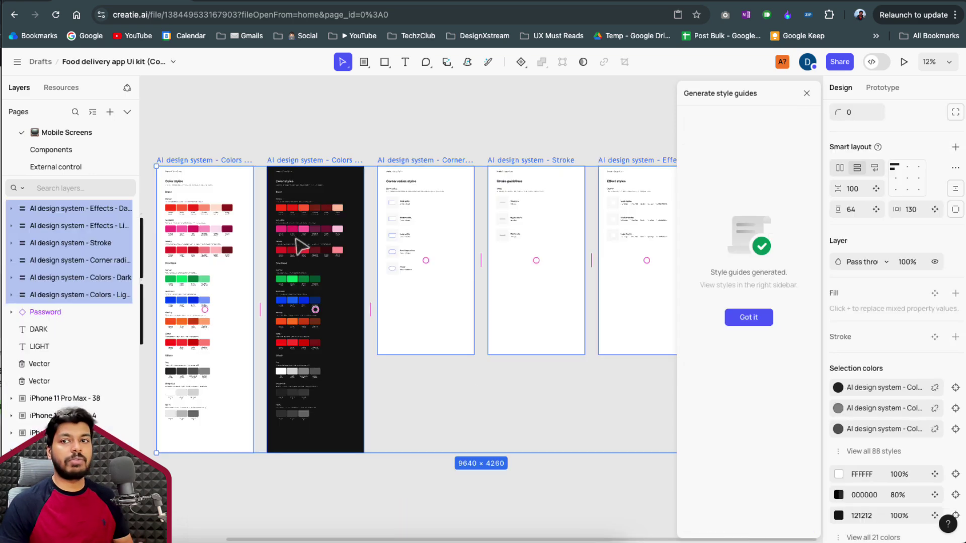
scroll(302, 247, down, 5)
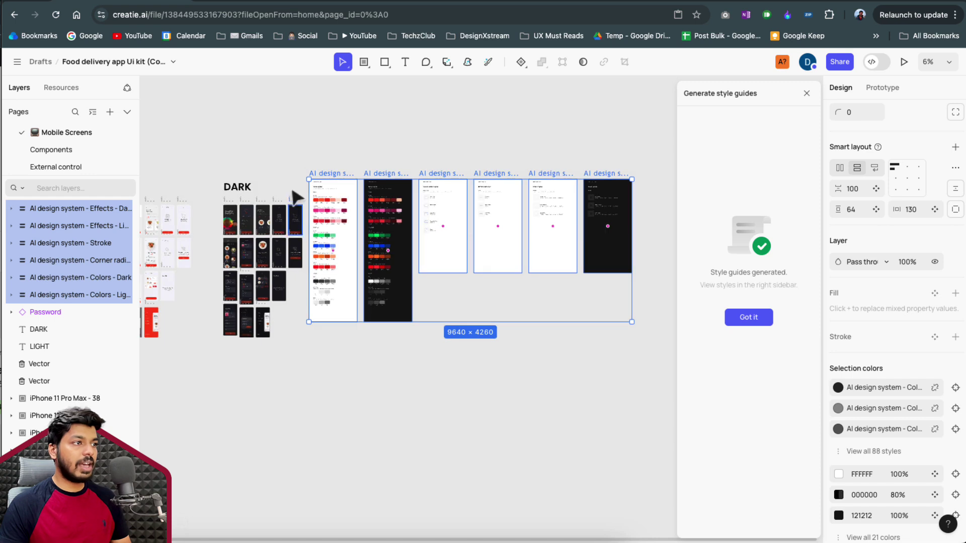
scroll(344, 190, left, 5)
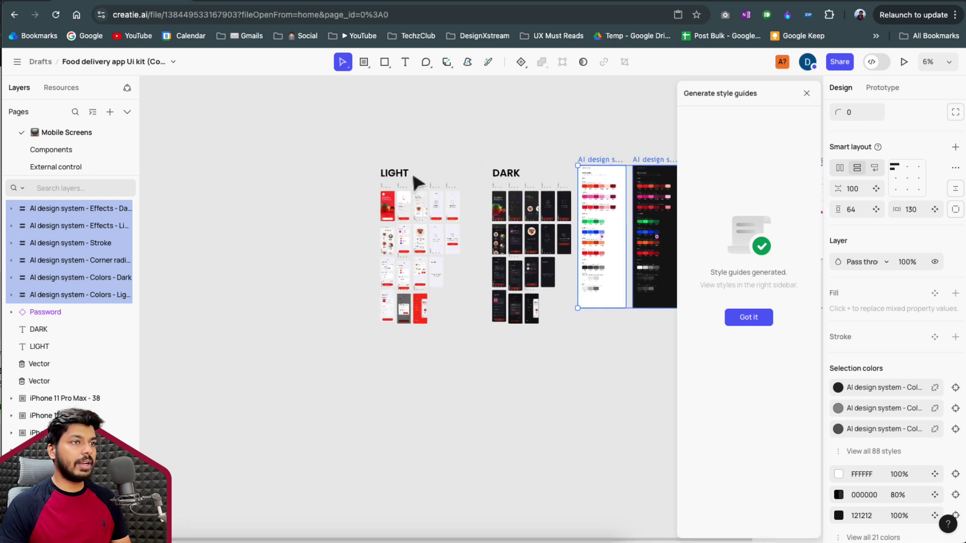
click(615, 169)
scroll(593, 159, right, 8)
drag(602, 128, 327, 322)
scroll(302, 352, left, 3)
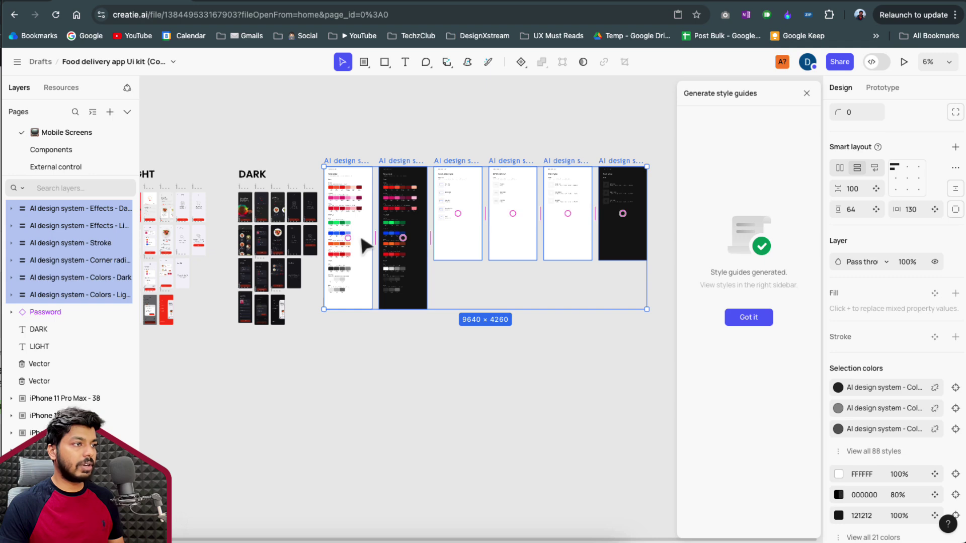
drag(360, 233, 174, 480)
scroll(174, 481, left, 5)
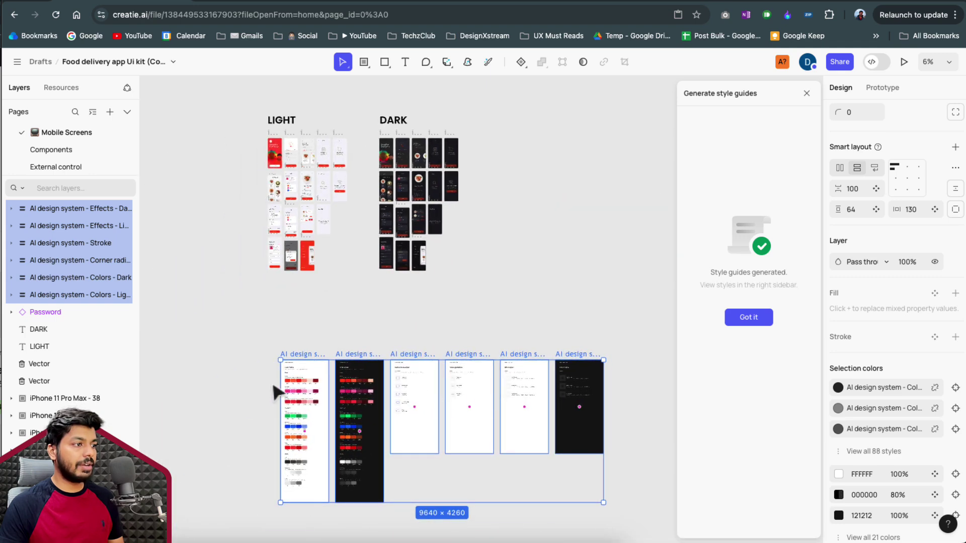
drag(276, 388, 304, 413)
click(305, 332)
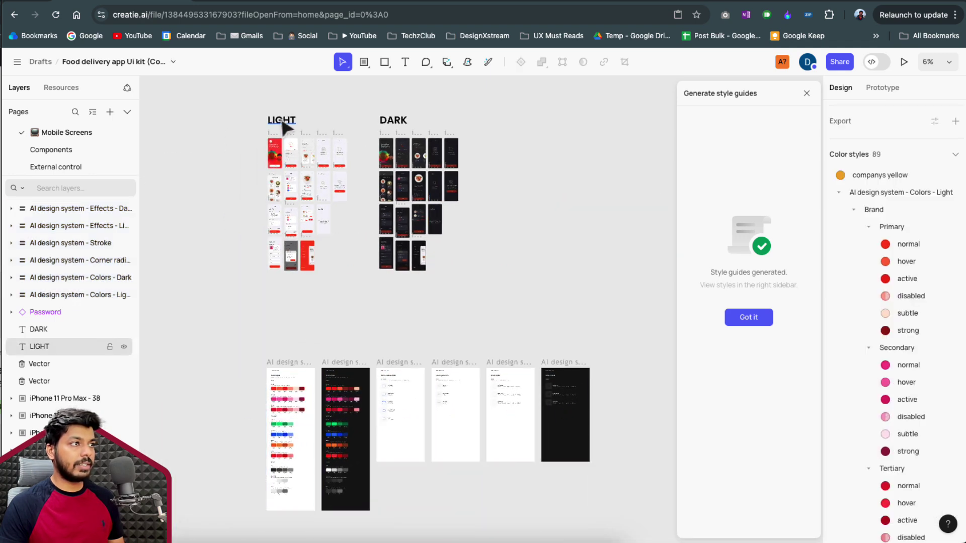
Duplicate the LIGHT heading above the frames, rename it 'LIGHT Style Guide' and align it
drag(285, 128, 280, 358)
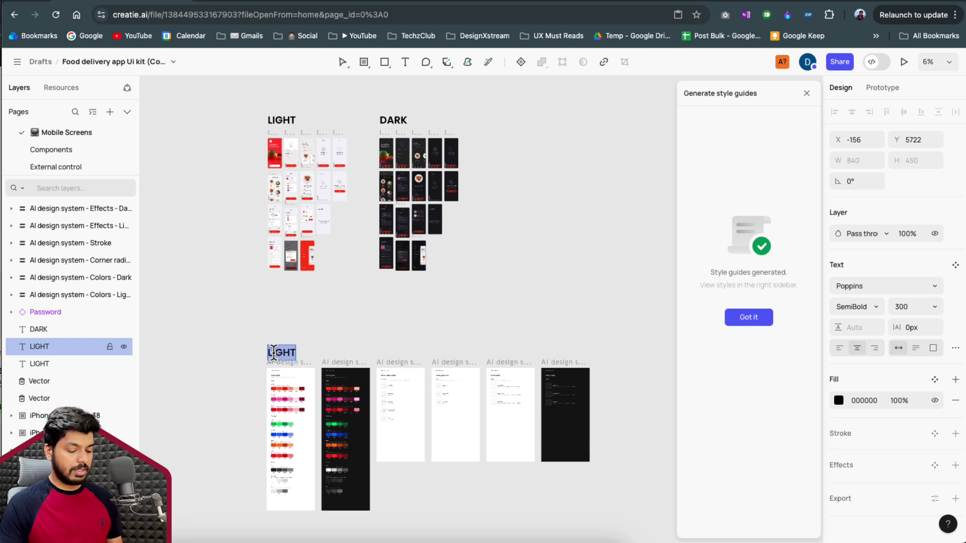
text(Style Guide)
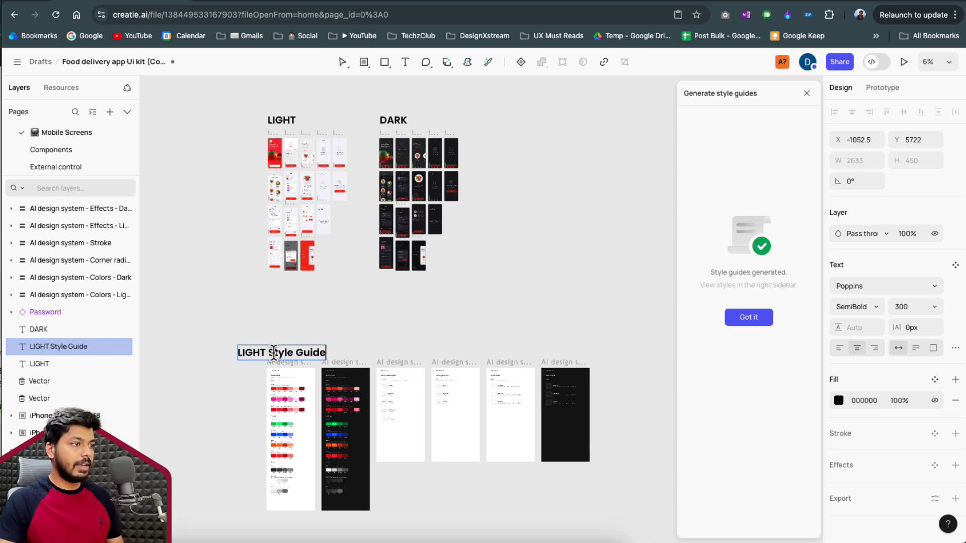
key(Escape)
drag(280, 354, 309, 351)
drag(488, 290, 375, 134)
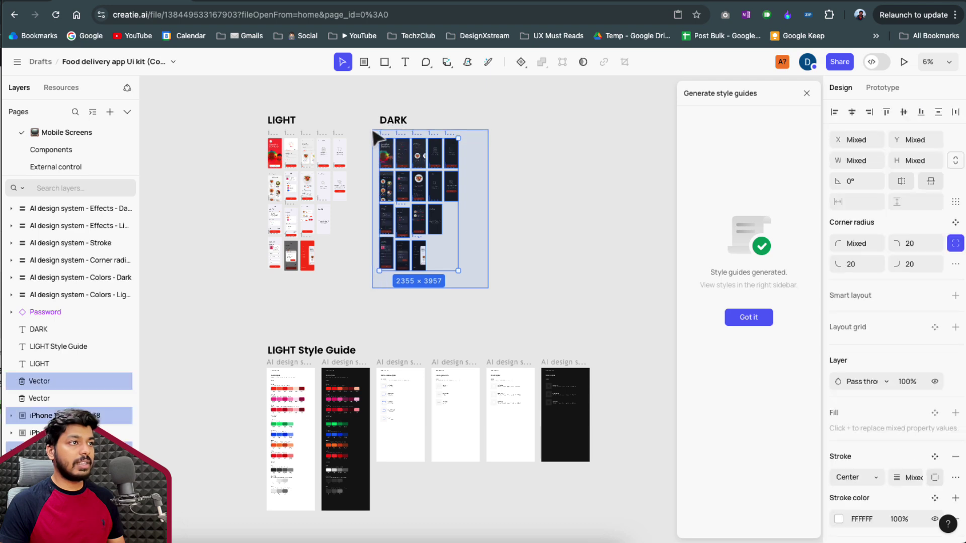
Run a fresh style extraction on the DARK screens, then deselect and close the style guide panel
click(769, 315)
scroll(747, 301, up, 5)
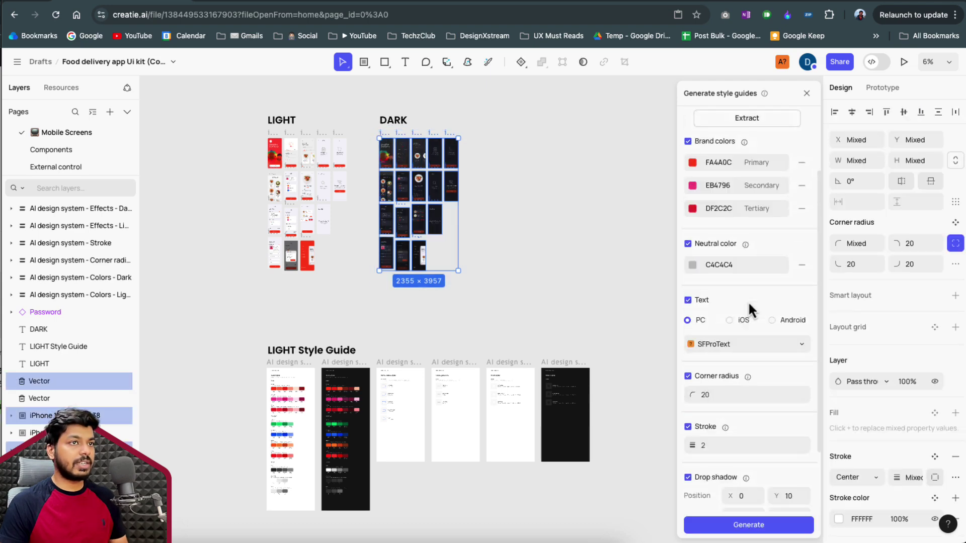
click(748, 213)
click(786, 223)
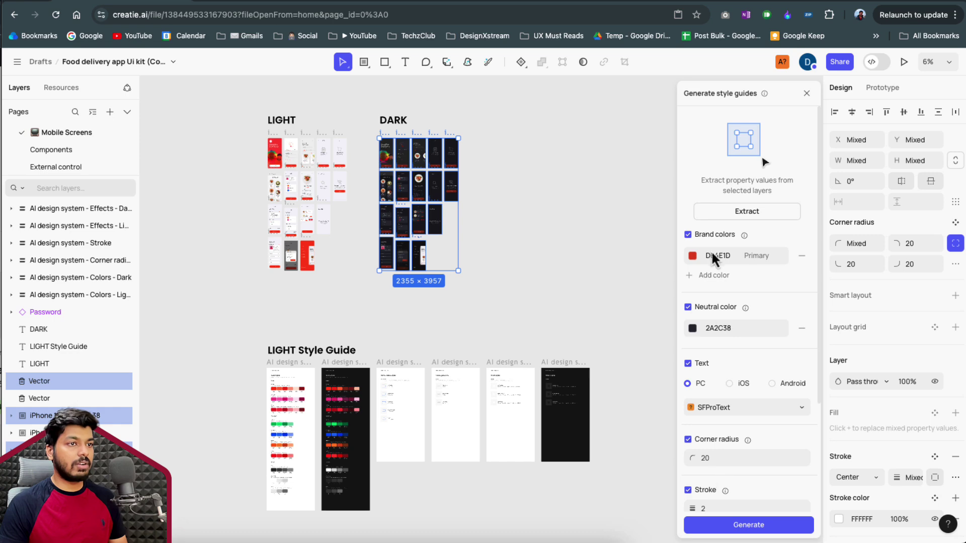
scroll(427, 177, up, 10)
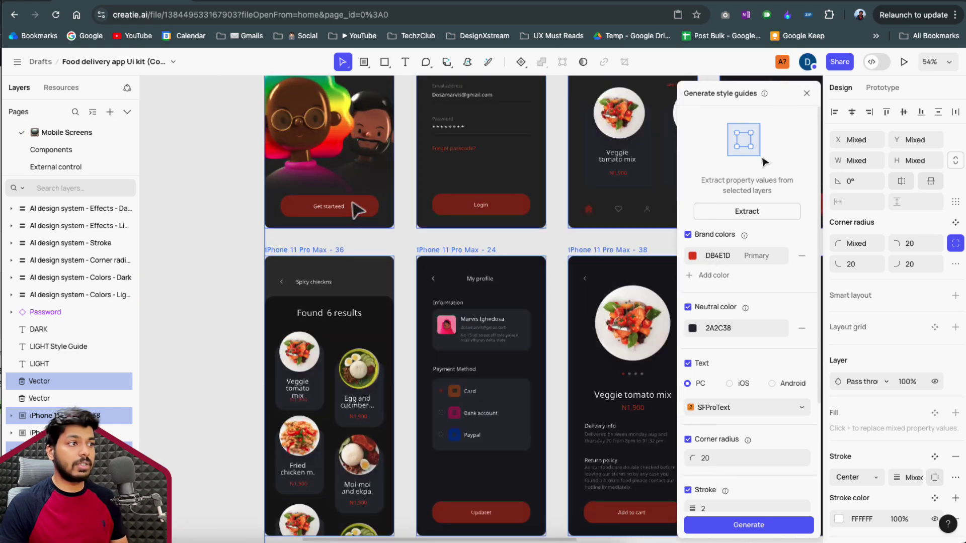
click(249, 263)
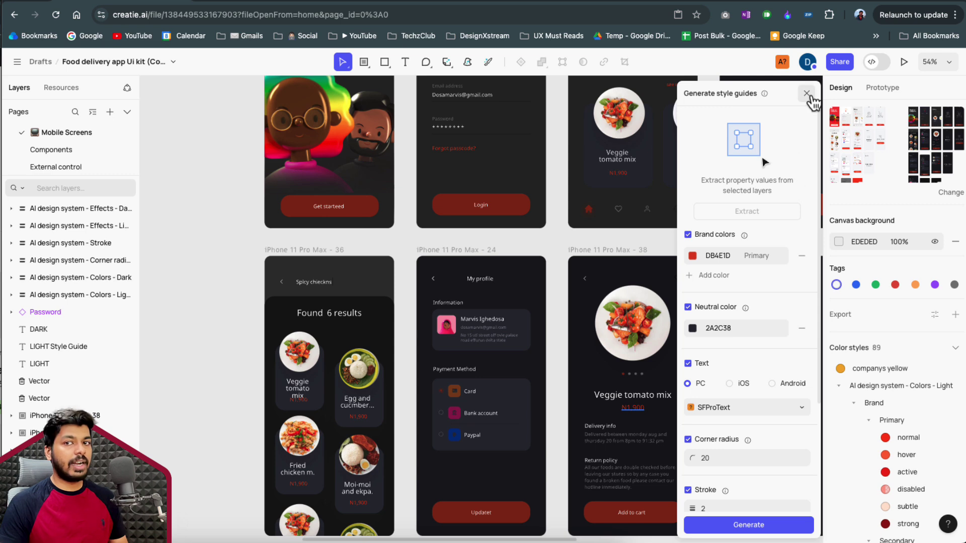
click(807, 94)
scroll(487, 422, down, 8)
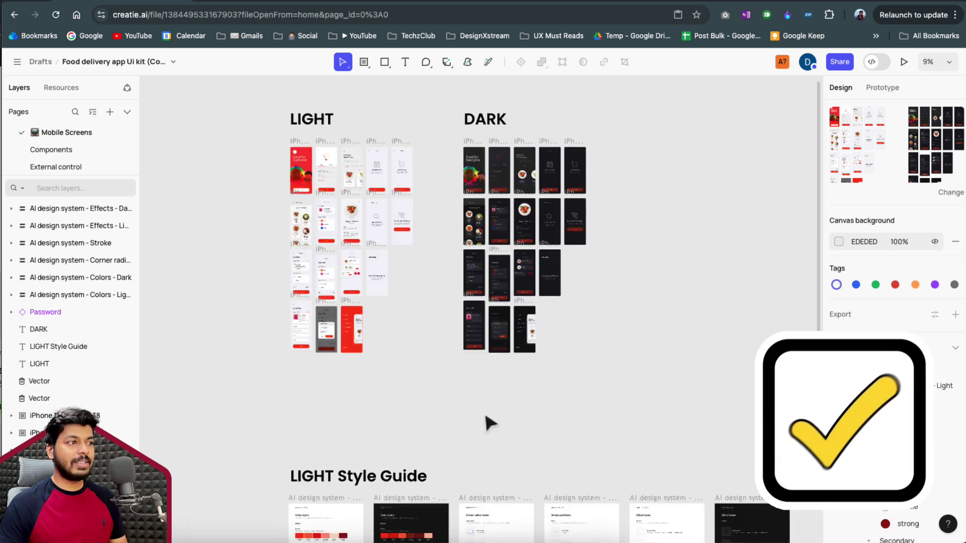
scroll(342, 180, up, 5)
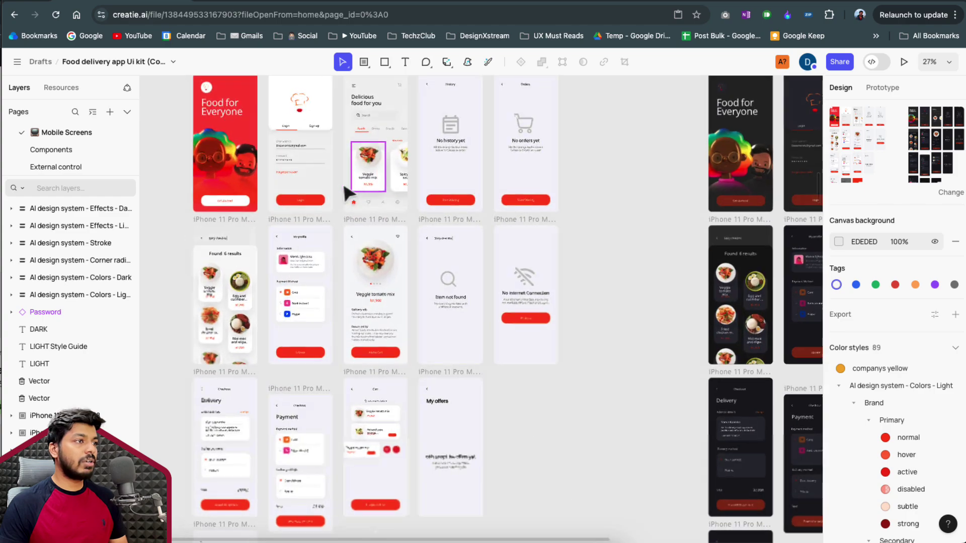
scroll(347, 186, left, 3)
click(398, 207)
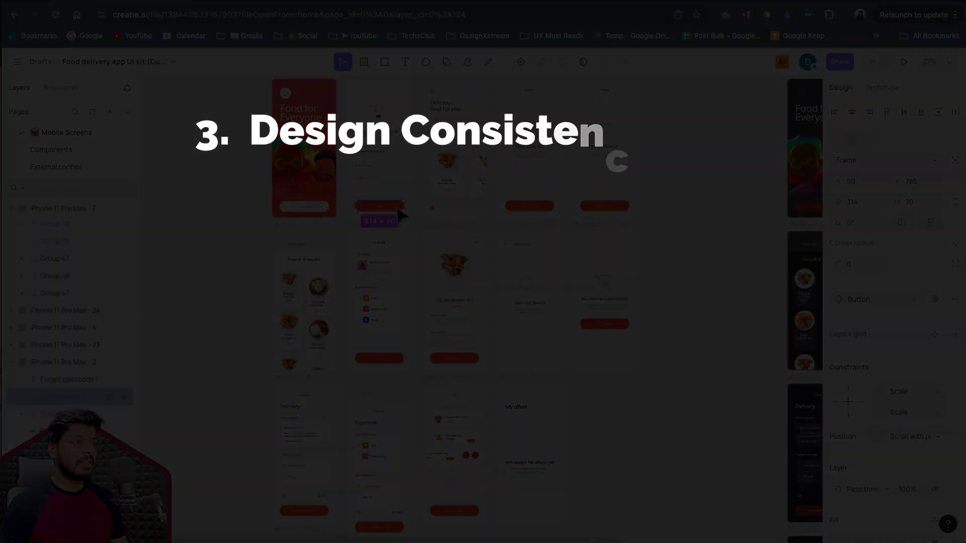
scroll(485, 399, down, 3)
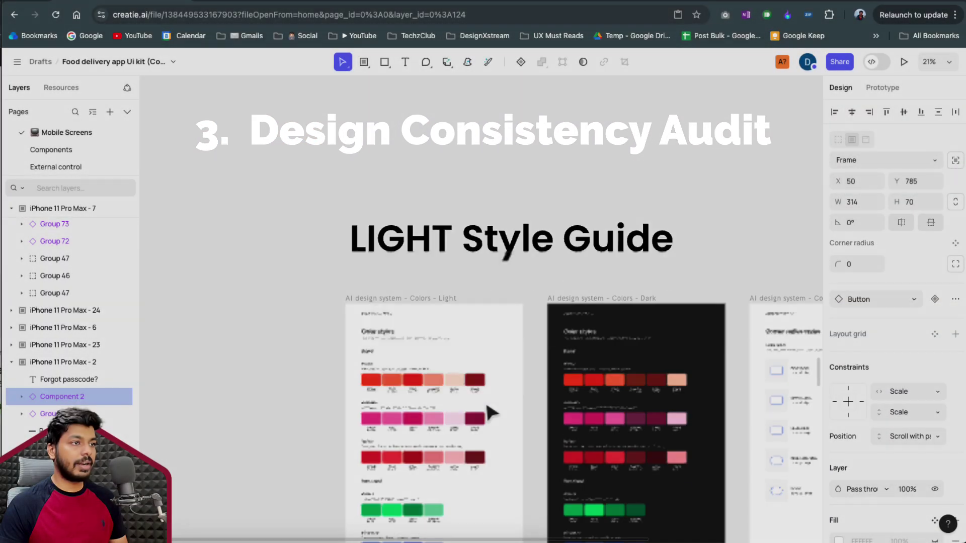
scroll(488, 407, up, 5)
click(377, 392)
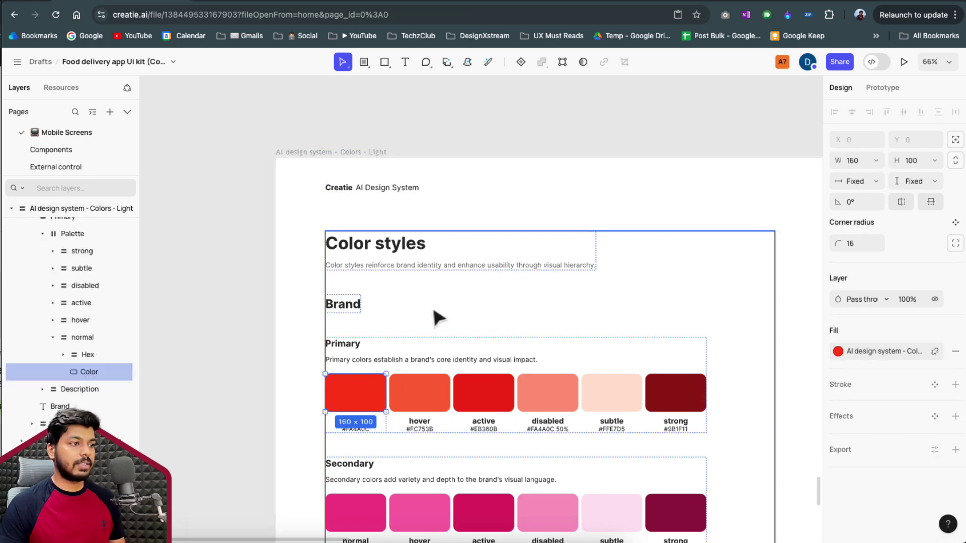
scroll(438, 317, up, 5)
scroll(435, 310, down, 5)
scroll(438, 297, up, 3)
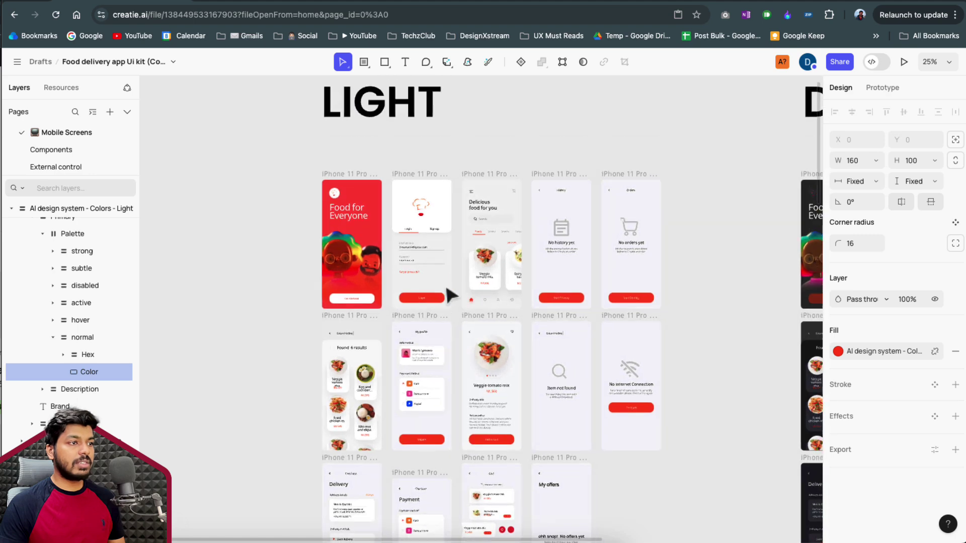
scroll(445, 282, up, 5)
super+click(437, 317)
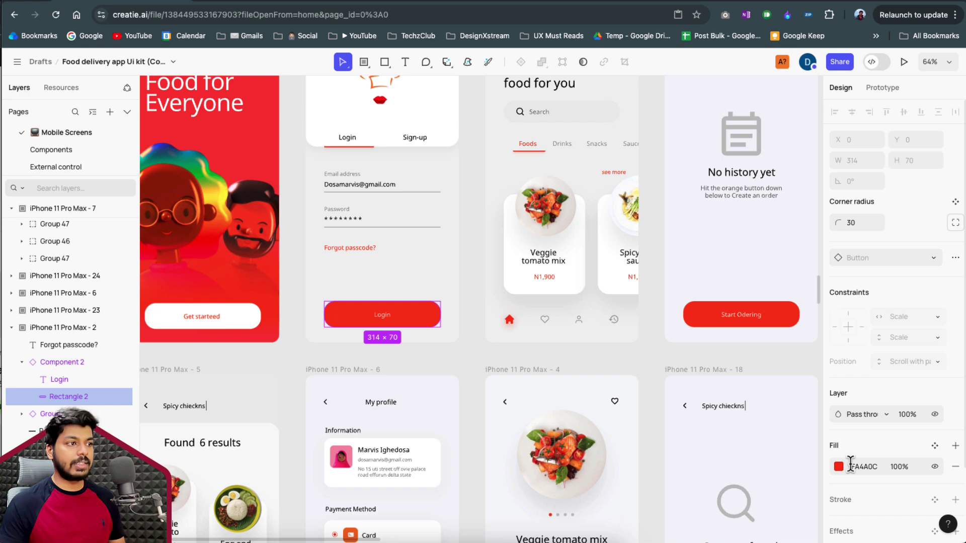
scroll(397, 354, down, 6)
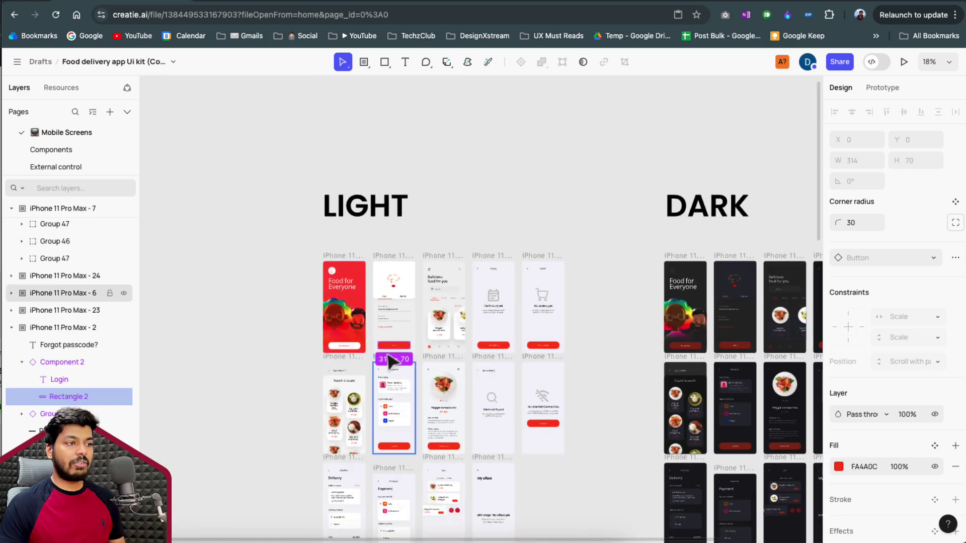
scroll(392, 359, up, 3)
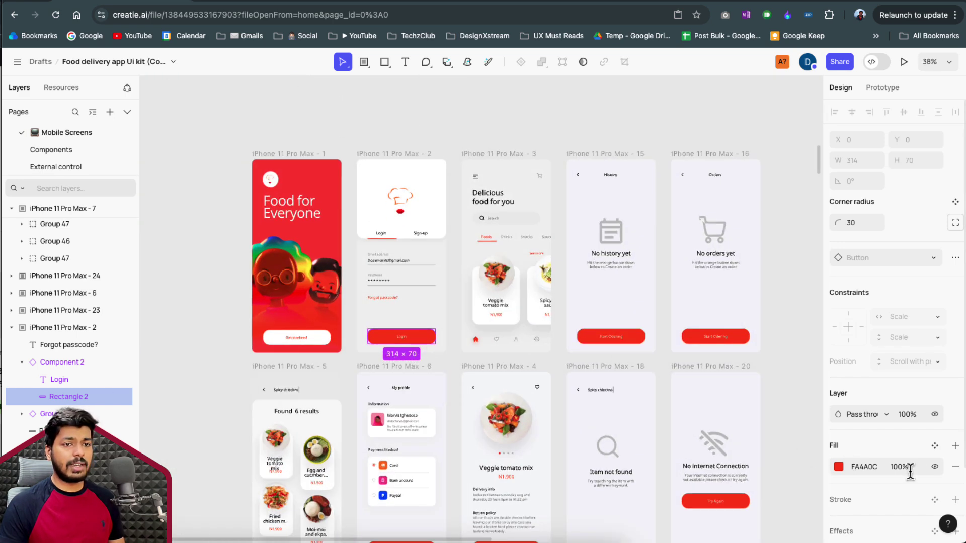
click(934, 446)
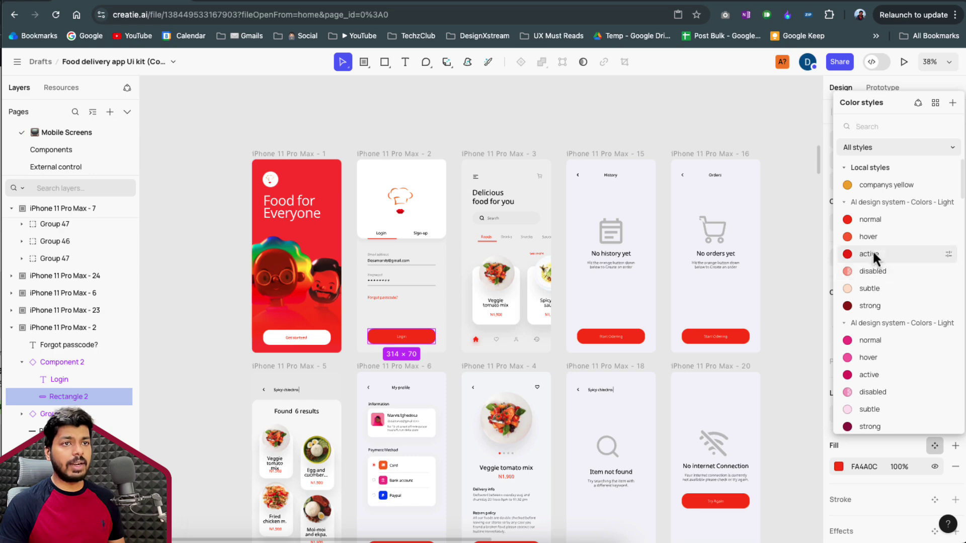
click(625, 121)
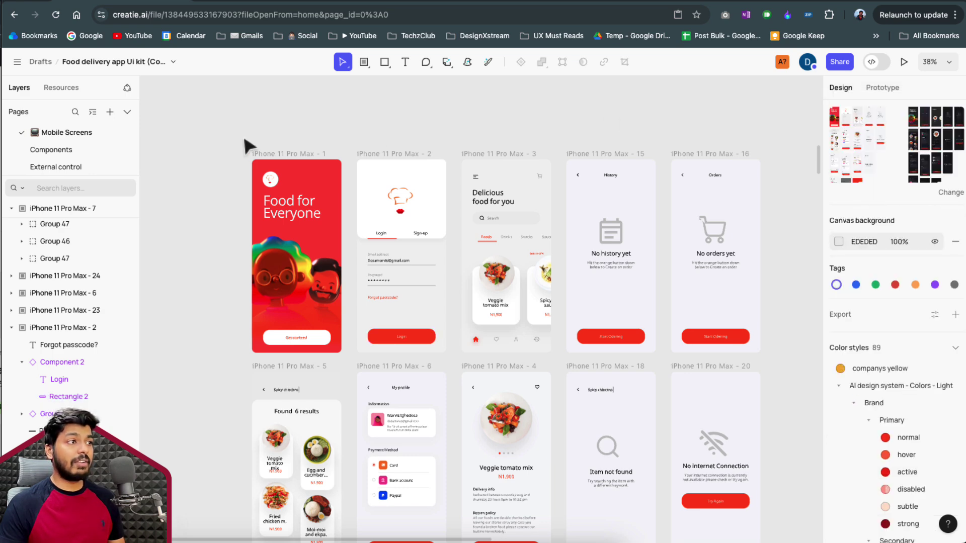
scroll(246, 146, down, 5)
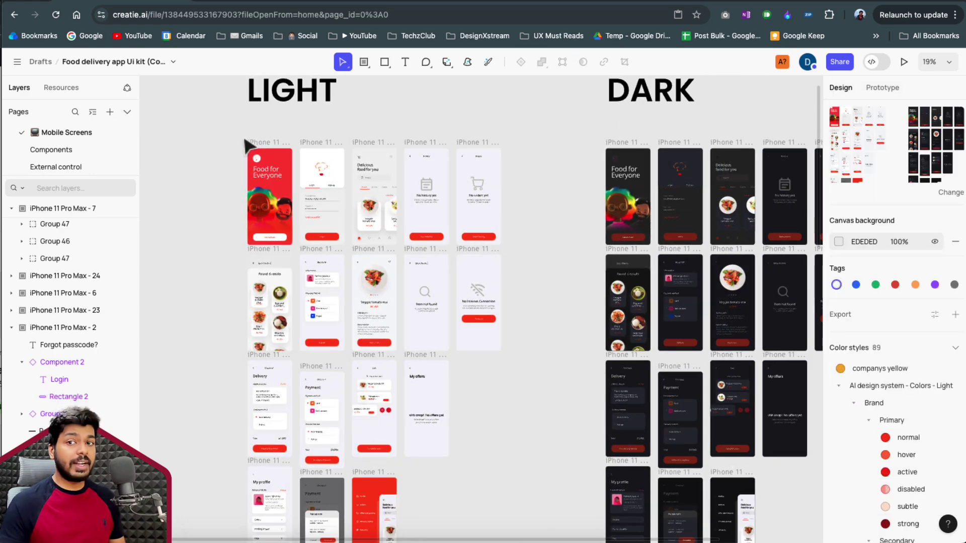
scroll(246, 146, down, 3)
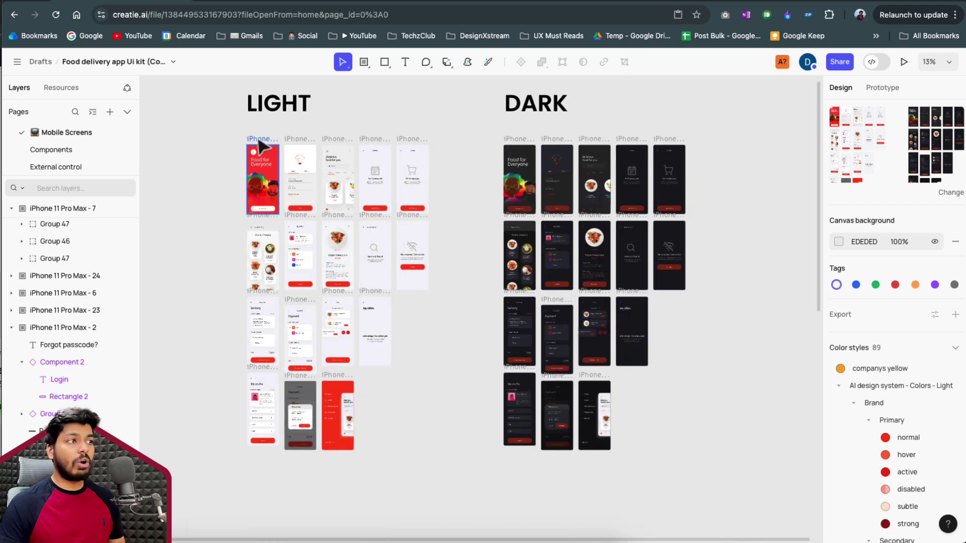
Audit the LIGHT screens against Local libraries, all elements, 100% identical, yielding 98 suggestions
drag(233, 125, 448, 471)
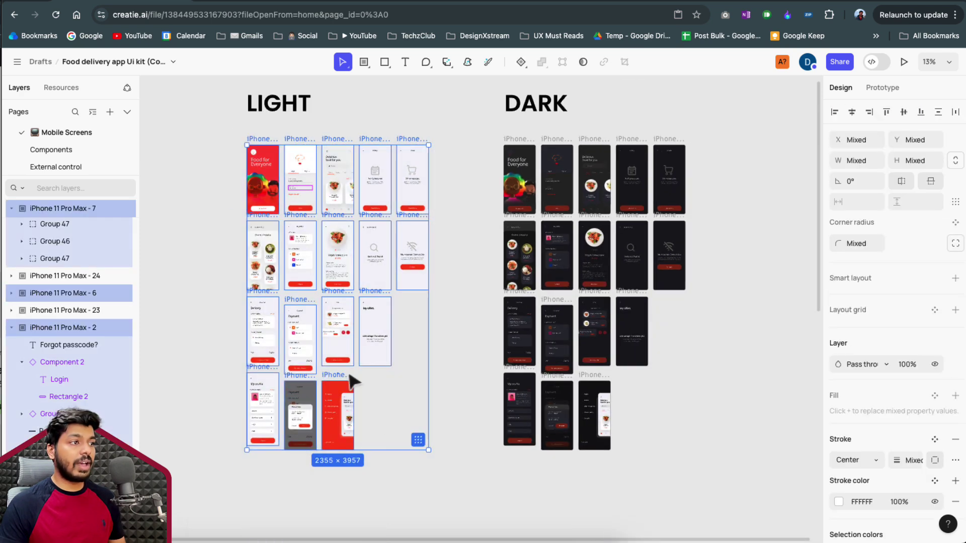
click(452, 65)
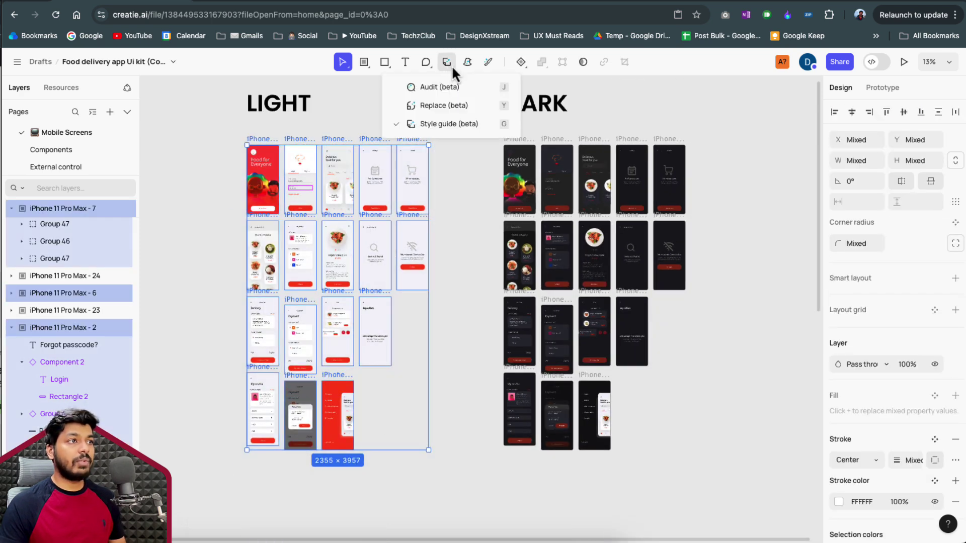
click(451, 90)
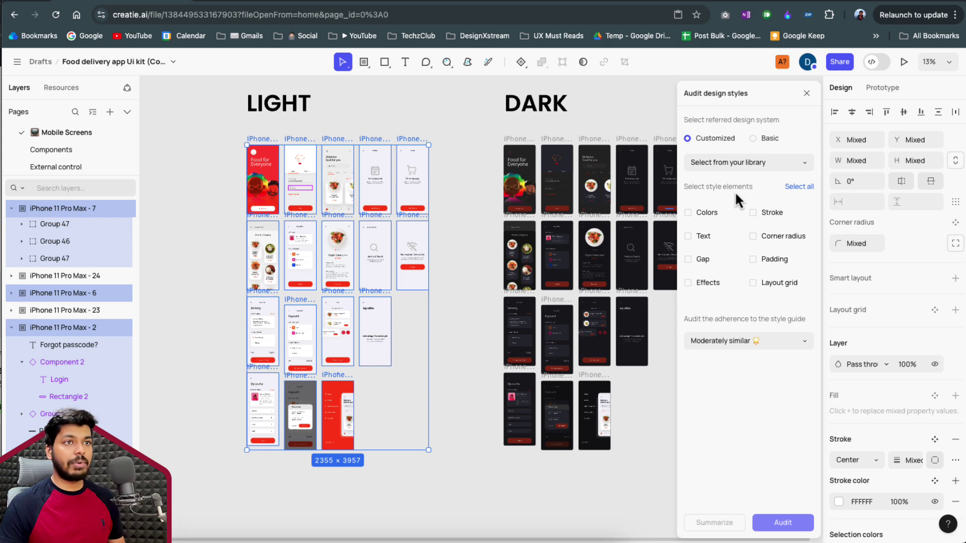
click(776, 161)
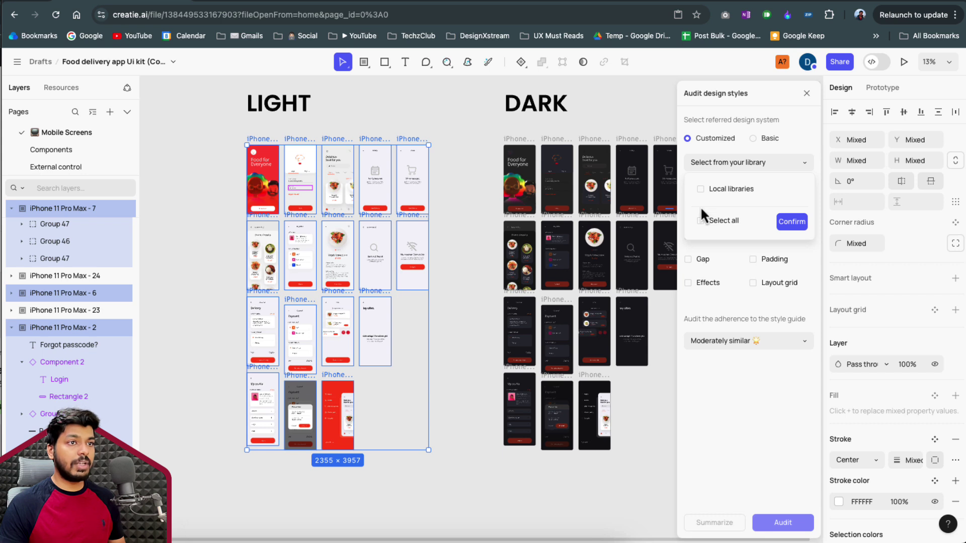
click(700, 189)
click(792, 222)
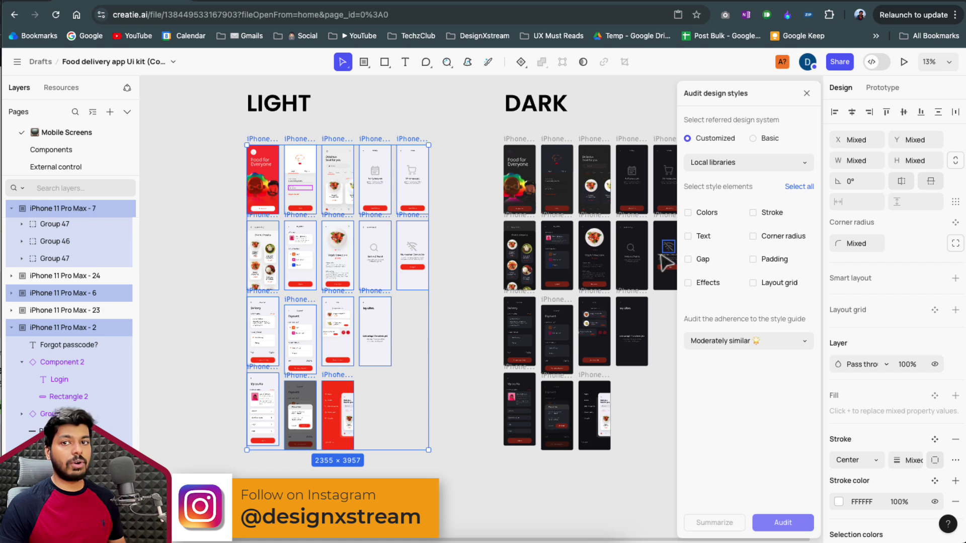
click(794, 188)
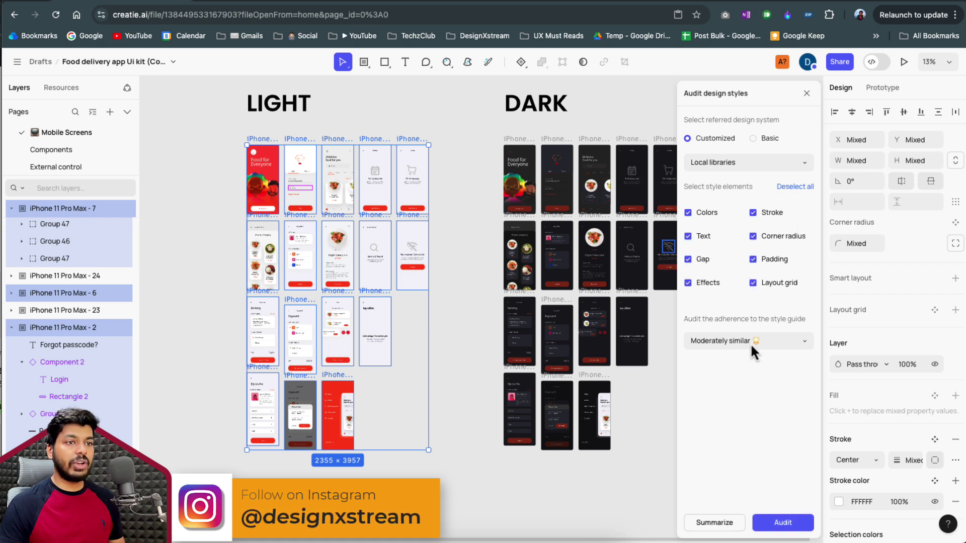
click(779, 344)
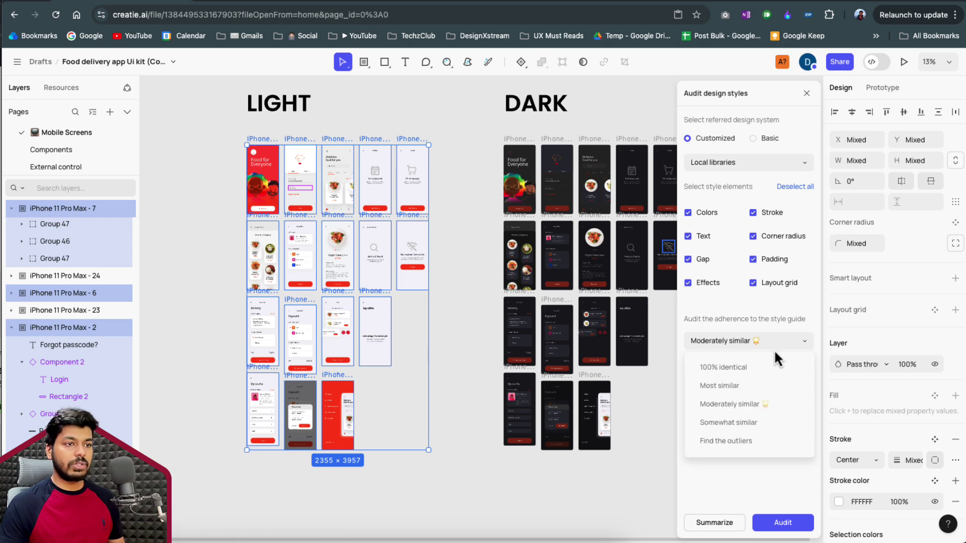
click(730, 373)
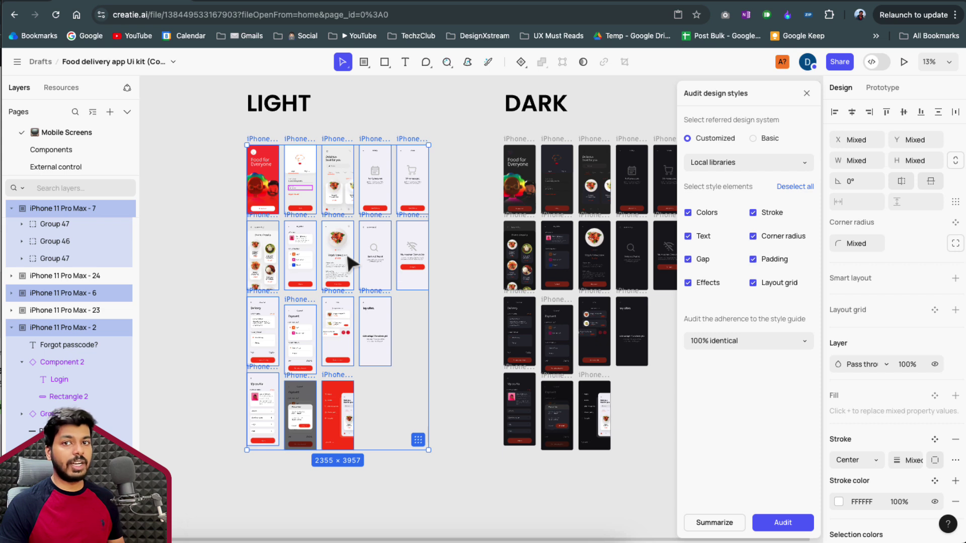
click(782, 523)
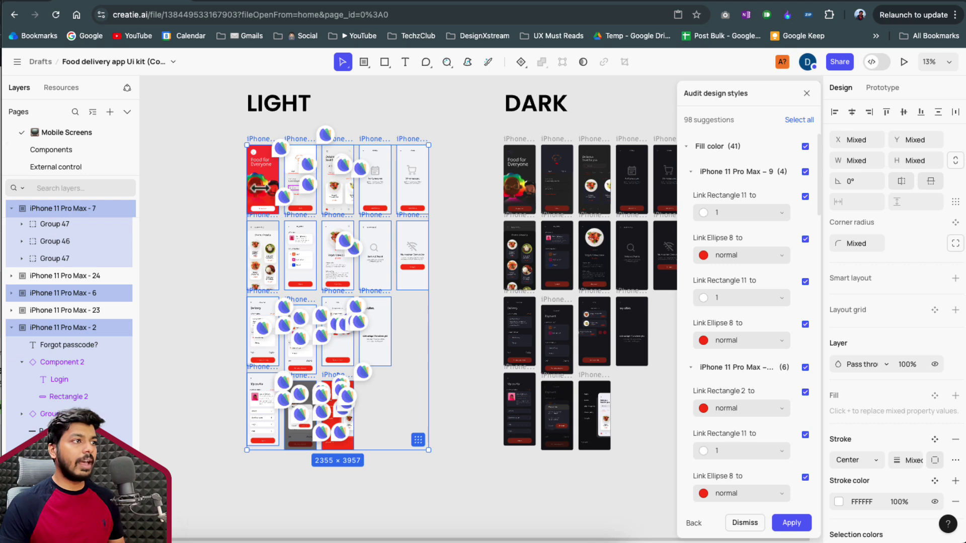
Review the Rectangle 3, Ellipse 3 and Food for Everyone fill suggestions, then apply the audit fixes
click(323, 141)
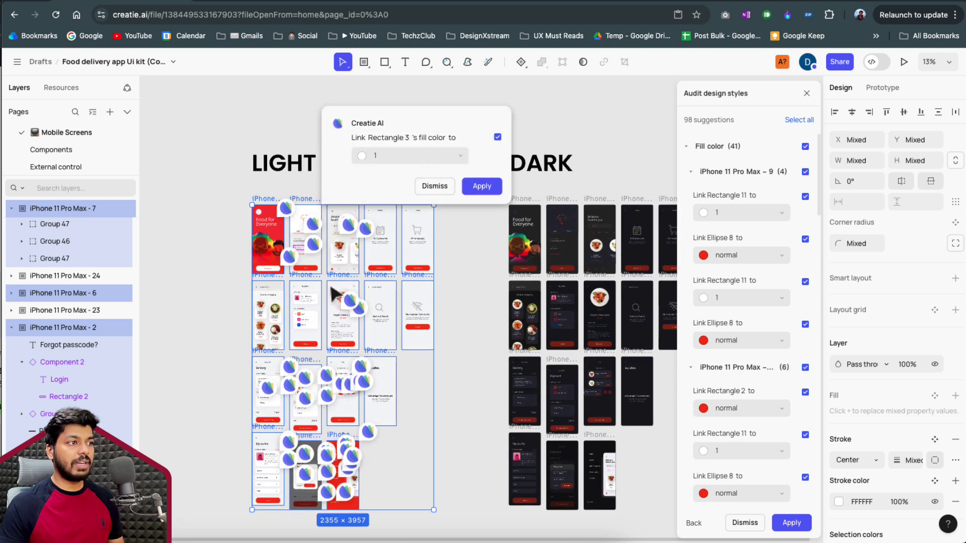
click(355, 308)
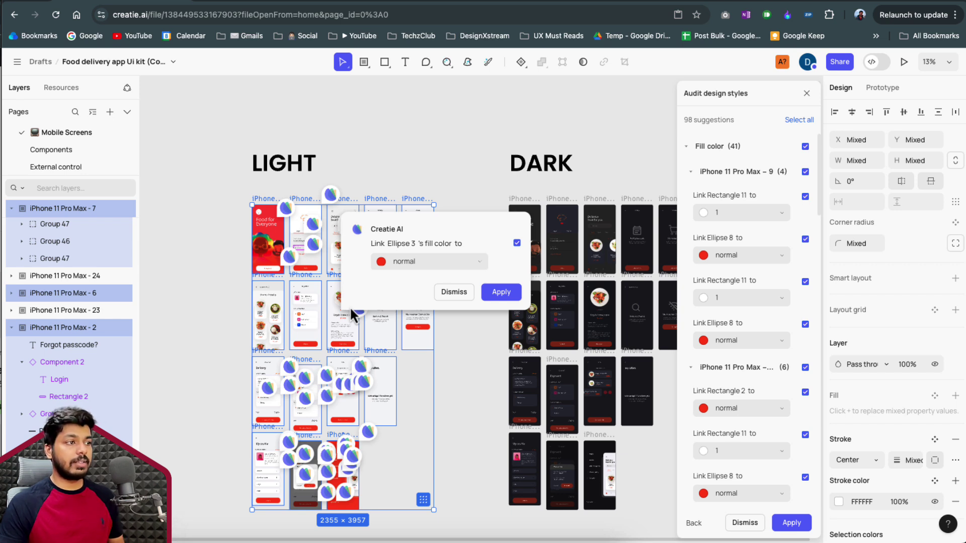
click(267, 217)
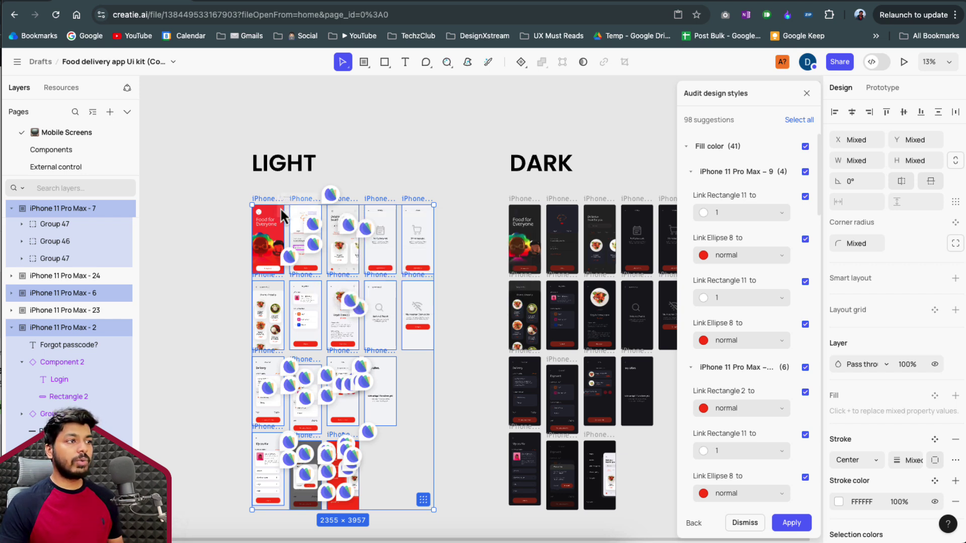
click(436, 199)
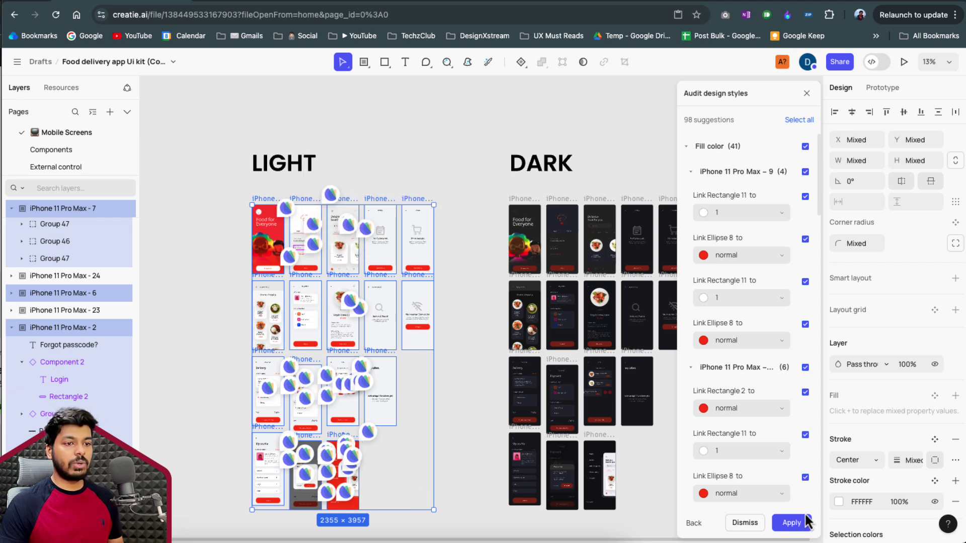
click(792, 526)
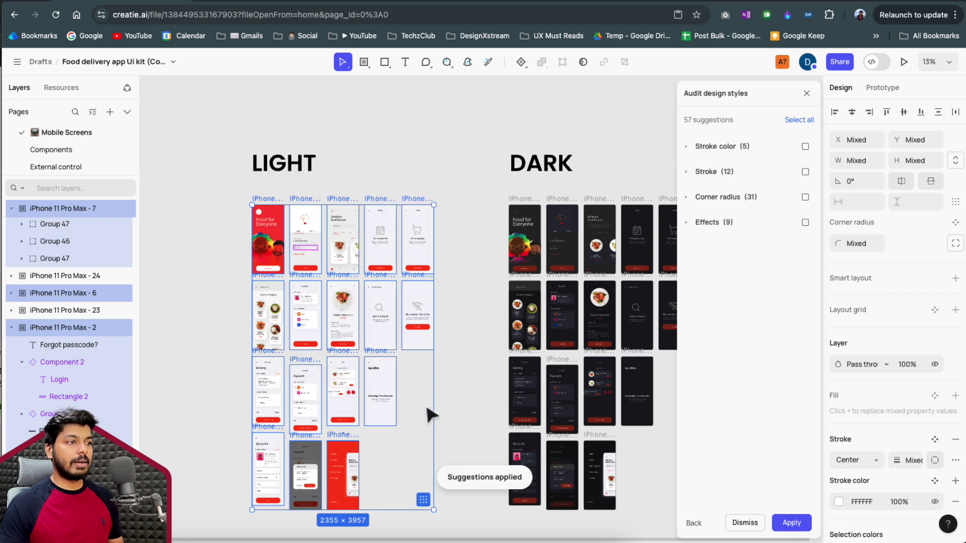
Inspect the updated colour styles on the home icon and carousel dot across the light screens
click(470, 359)
scroll(267, 231, up, 5)
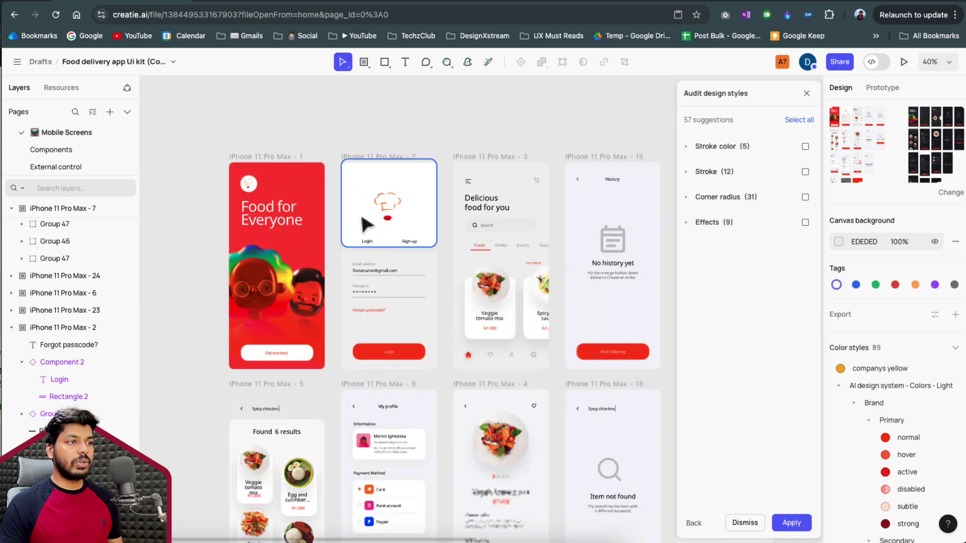
scroll(367, 224, up, 4)
scroll(382, 262, down, 3)
click(402, 310)
scroll(443, 312, down, 4)
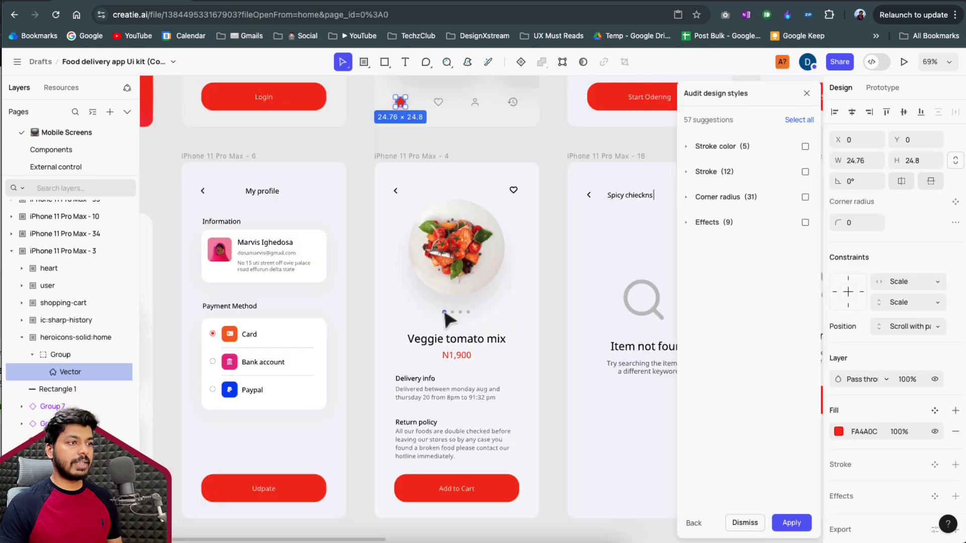
click(444, 312)
scroll(443, 312, up, 3)
click(871, 394)
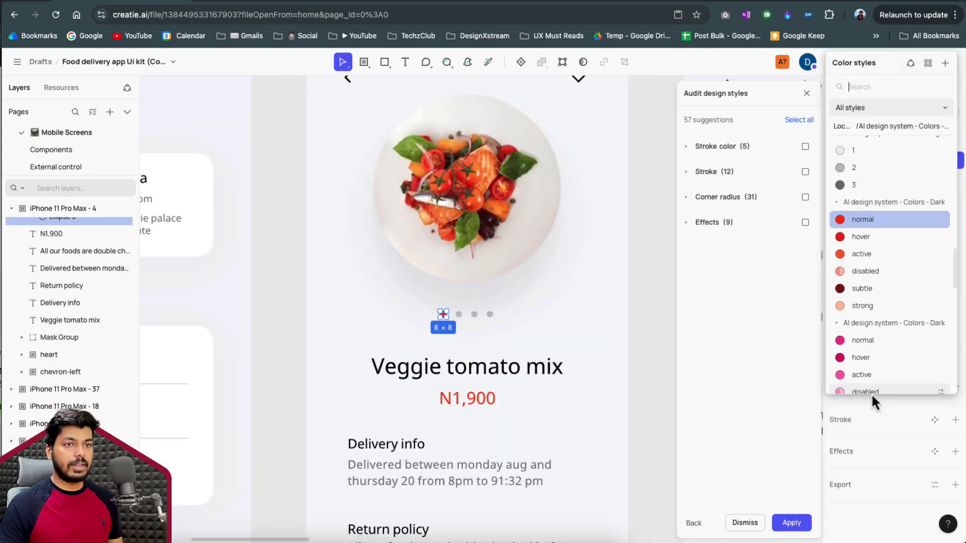
click(657, 351)
scroll(657, 351, down, 4)
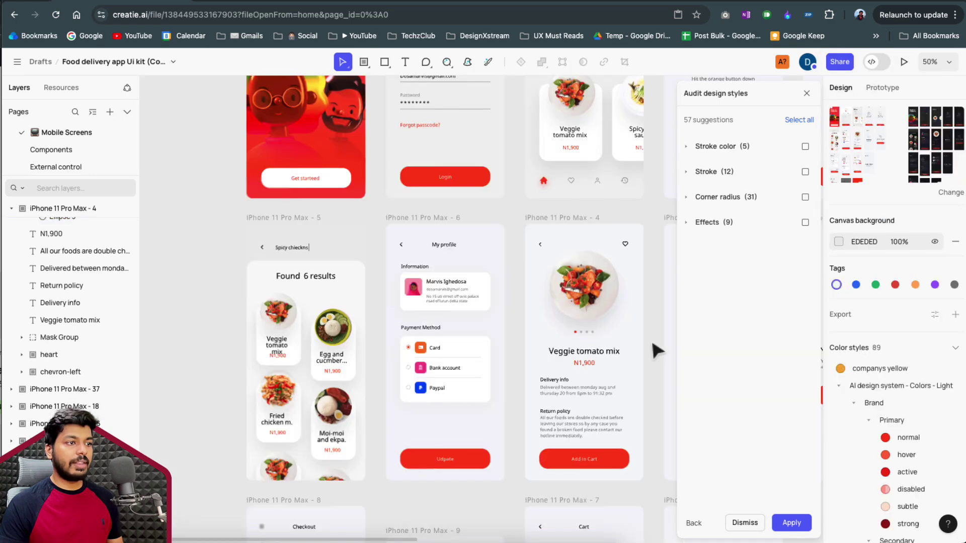
scroll(657, 350, down, 3)
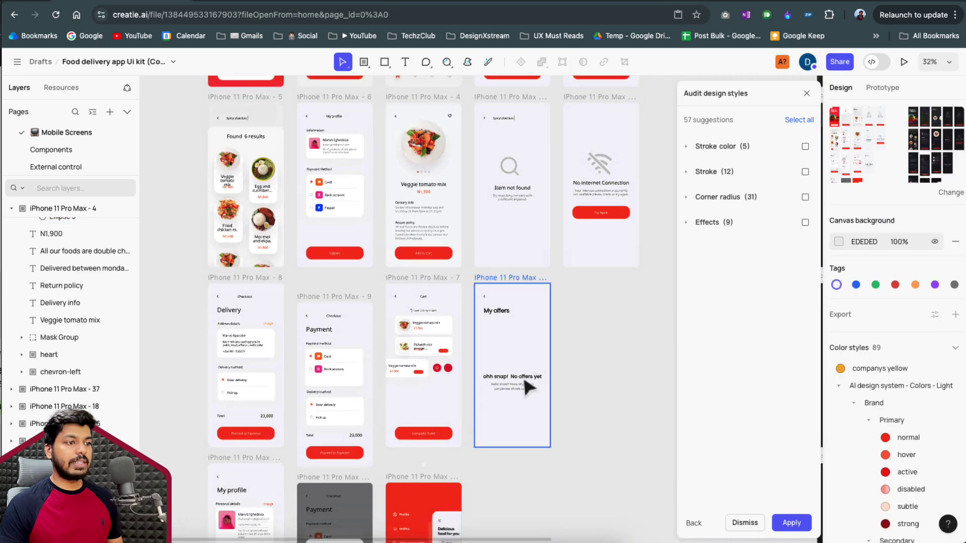
scroll(526, 384, down, 1)
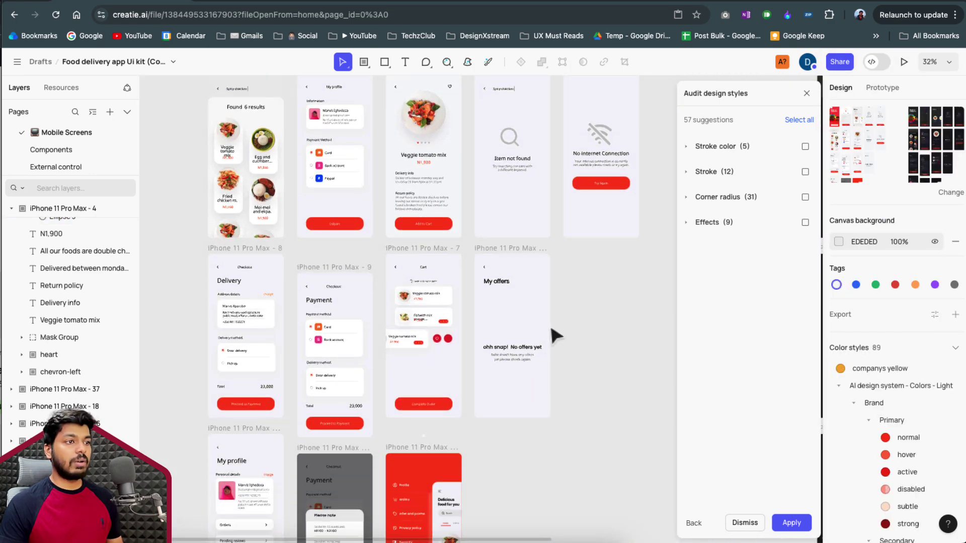
scroll(551, 322, down, 4)
scroll(448, 433, down, 3)
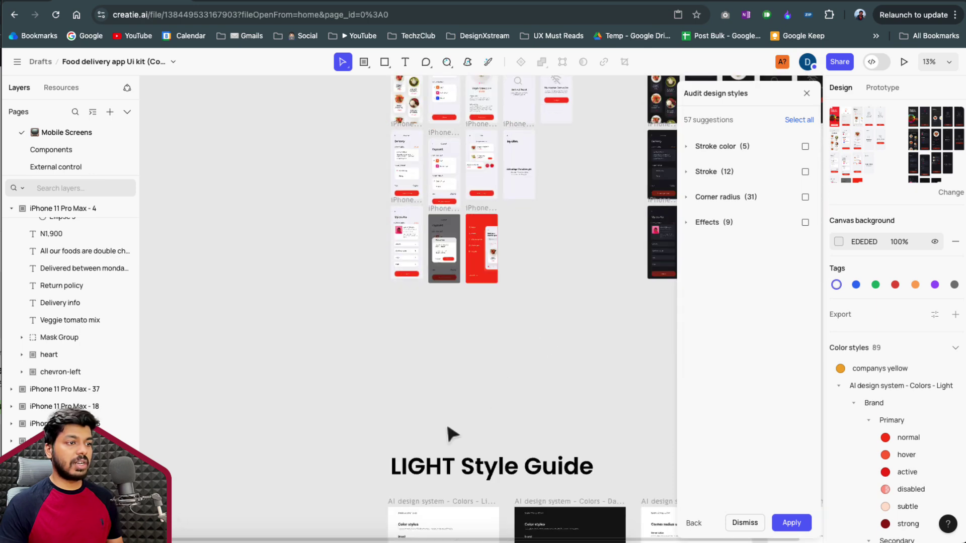
scroll(608, 357, up, 3)
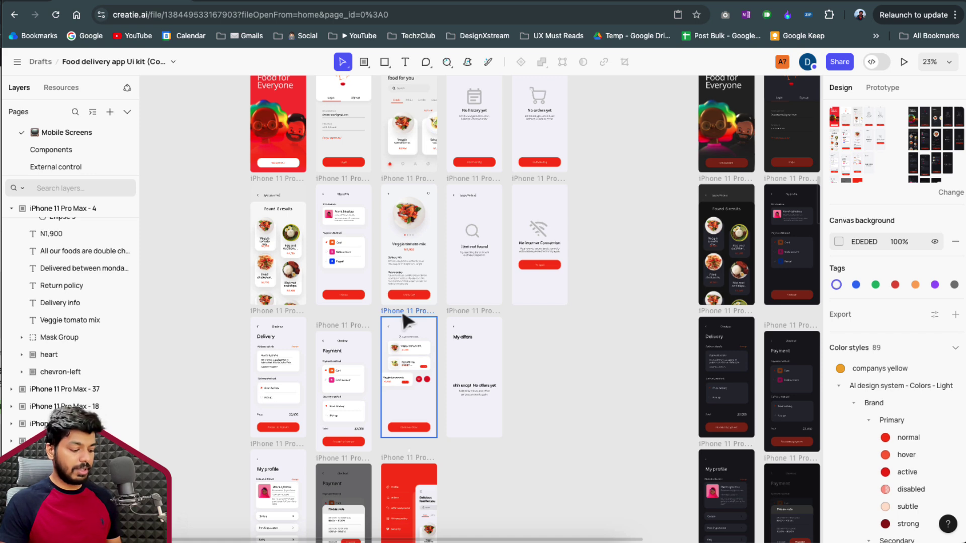
Duplicate the Cart screen into the fifth column and delete the copy's Cart header
click(405, 319)
drag(406, 319, 541, 320)
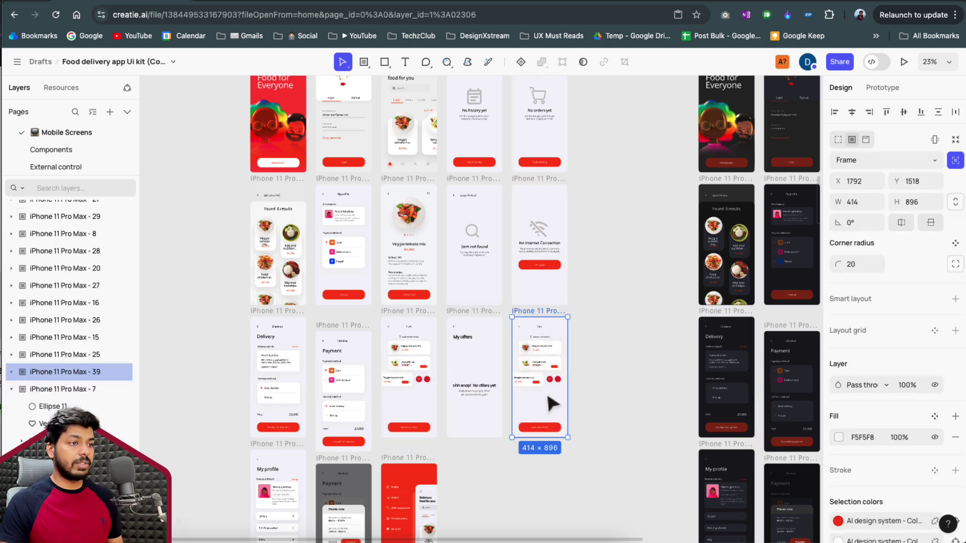
key(shift+2)
drag(648, 148, 401, 198)
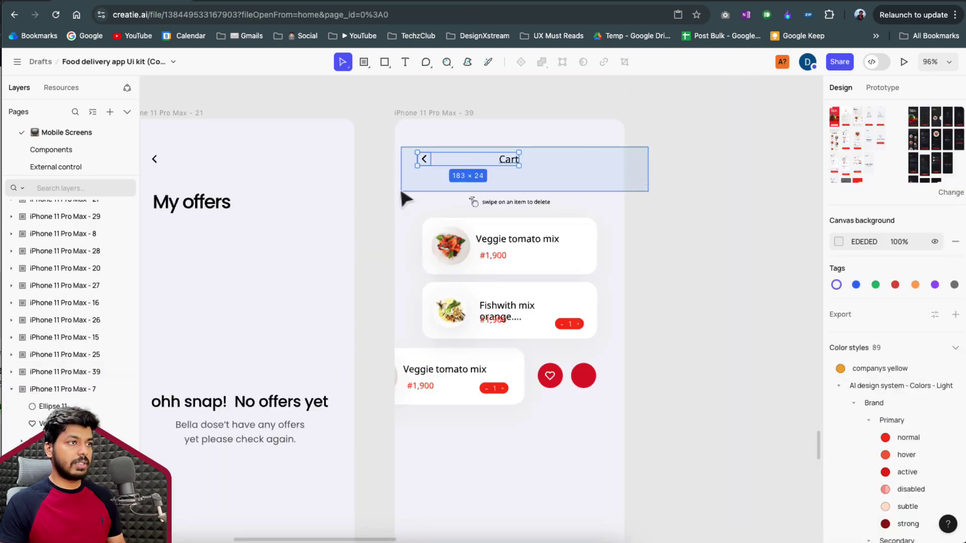
key(Delete)
Move the swipe hint and cart item cards lower, then select the copied Cart frame
scroll(554, 224, down, 3)
drag(631, 207, 476, 342)
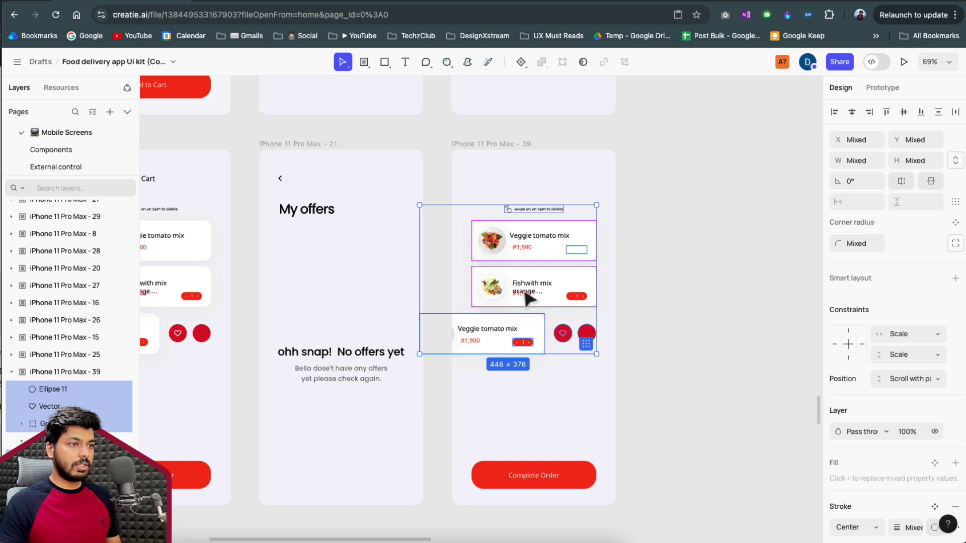
drag(526, 298, 526, 385)
click(675, 344)
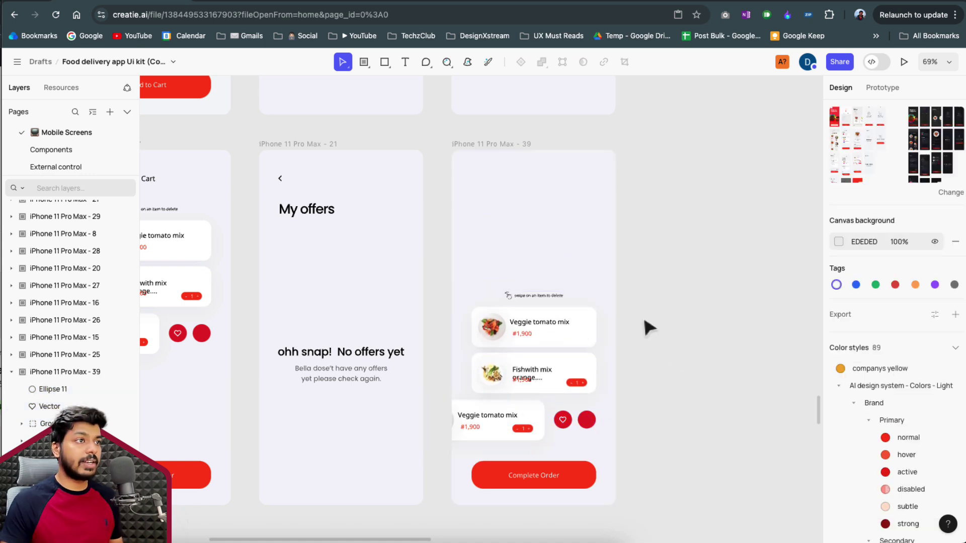
click(500, 145)
key(shift+0)
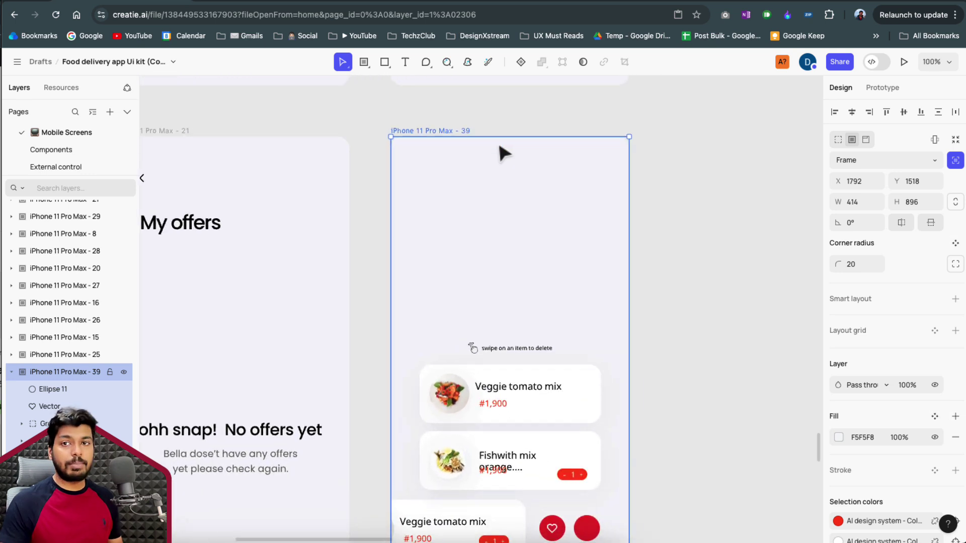
click(424, 138)
click(421, 130)
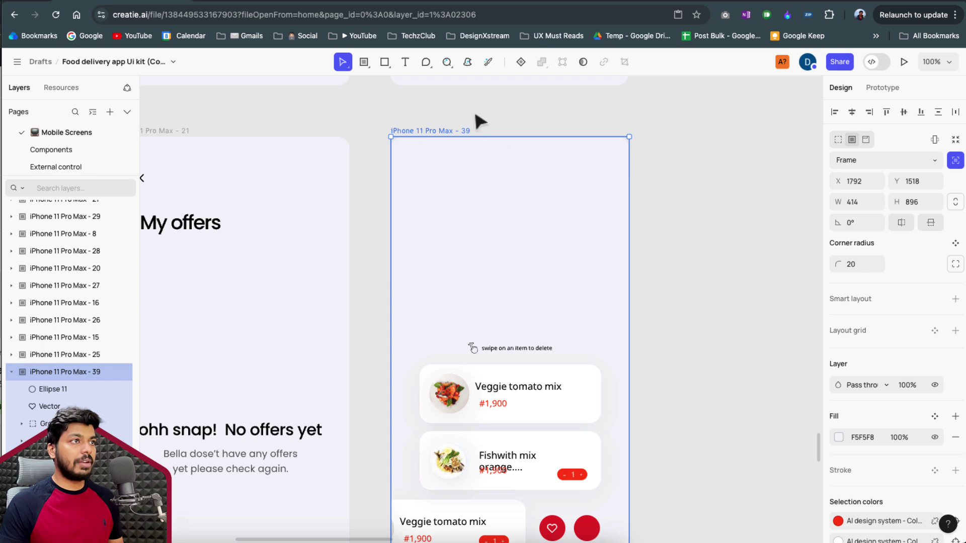
Generate a 416 × 54 'status bar' showing 9:30 across the copied Cart frame's top with the AI wizard
click(467, 62)
drag(392, 137, 632, 171)
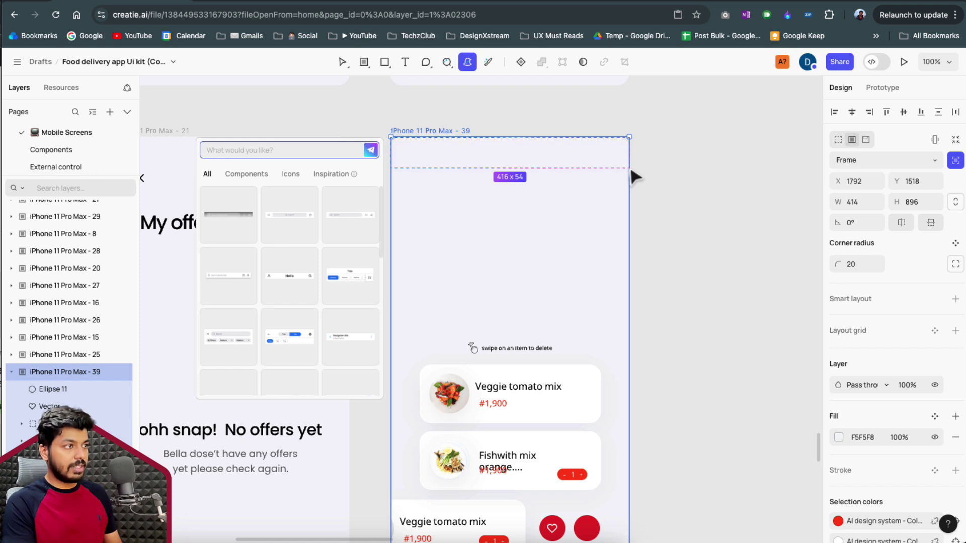
text(st)
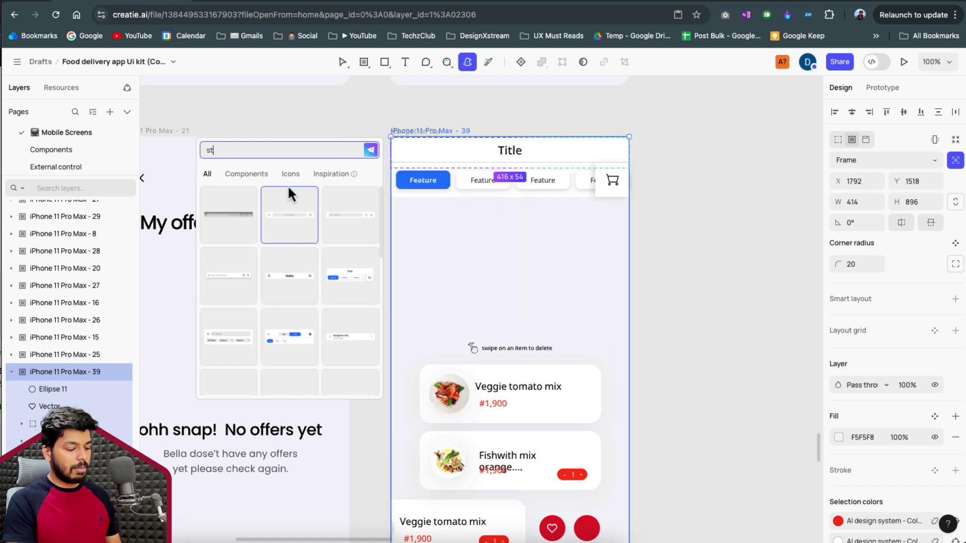
text(atus bar)
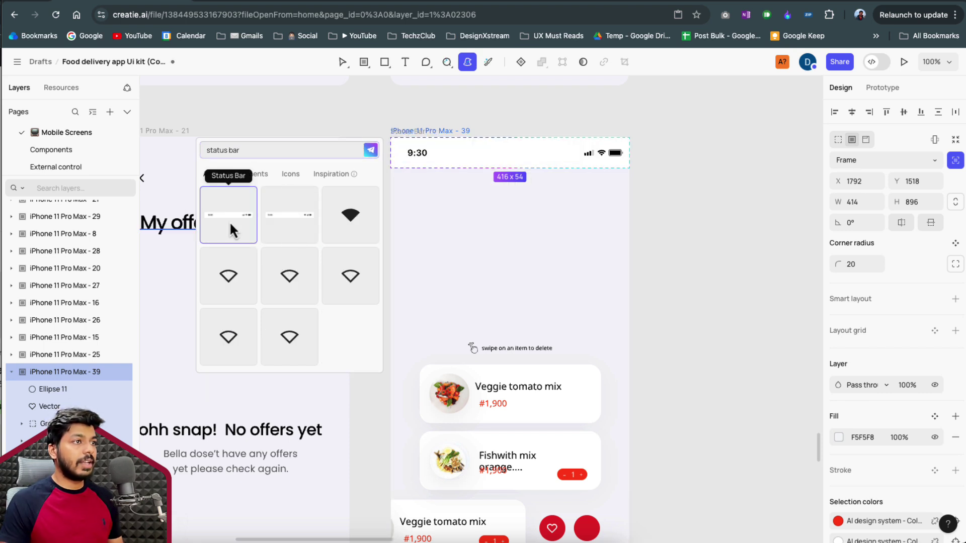
click(229, 217)
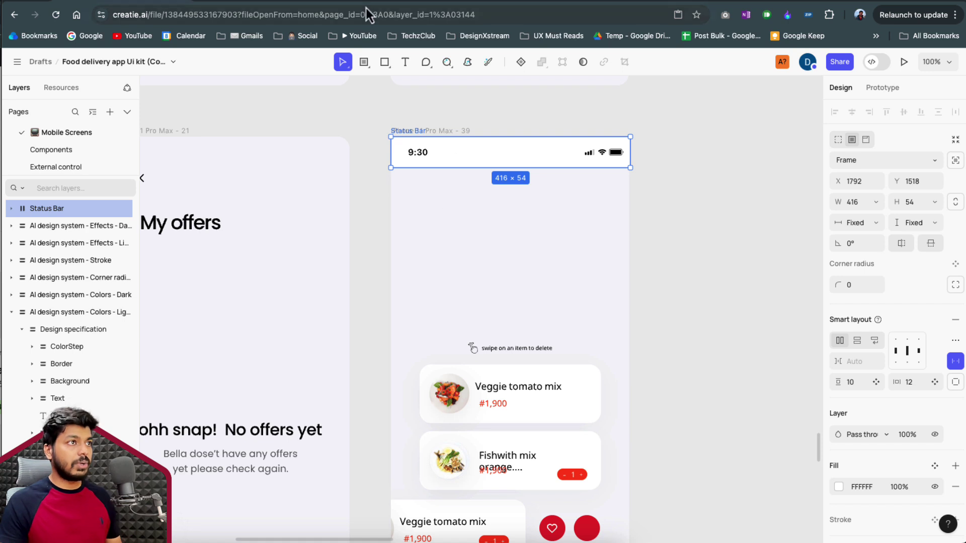
click(450, 129)
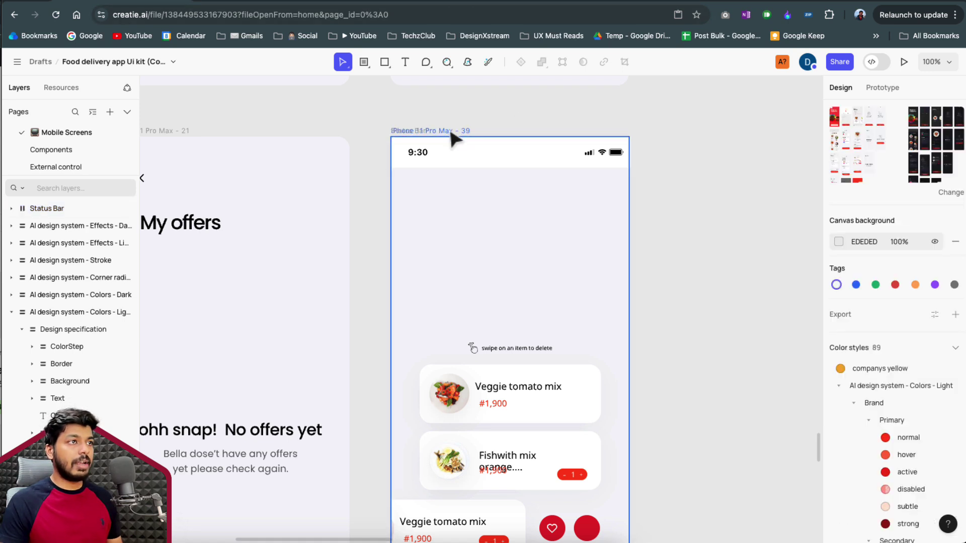
Generate a profile header with avatar, 20% COMPLETE badge and name-and-age line below the status bar
click(466, 68)
drag(392, 170, 630, 362)
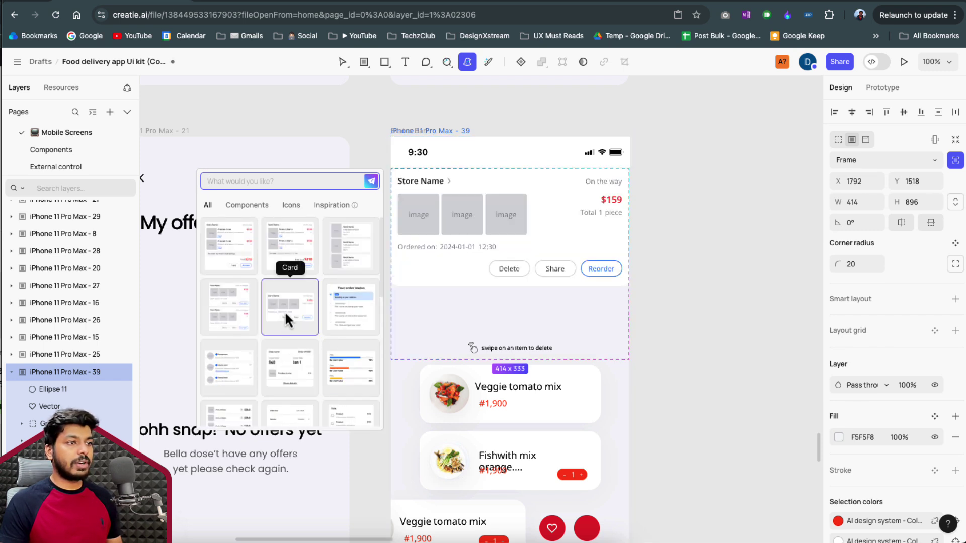
scroll(315, 372, down, 1)
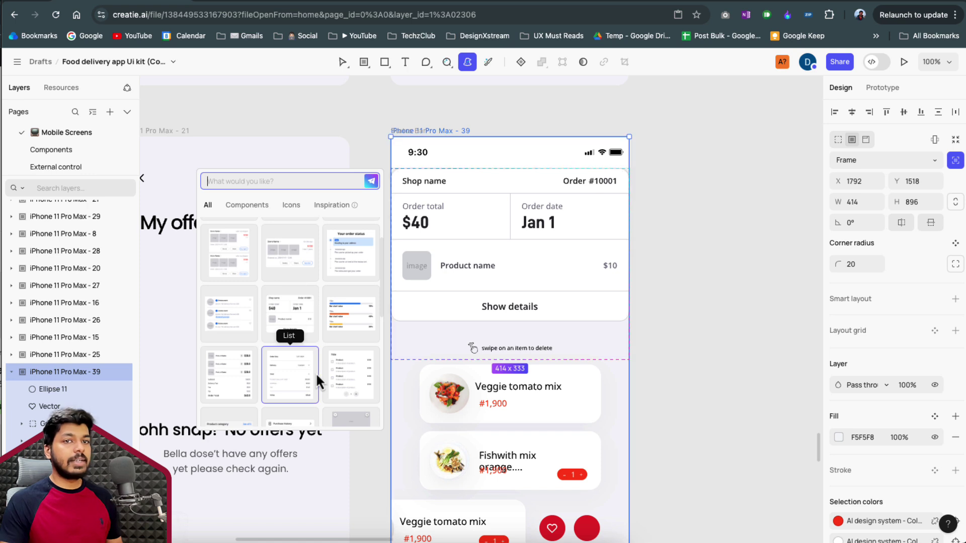
scroll(296, 312, down, 1)
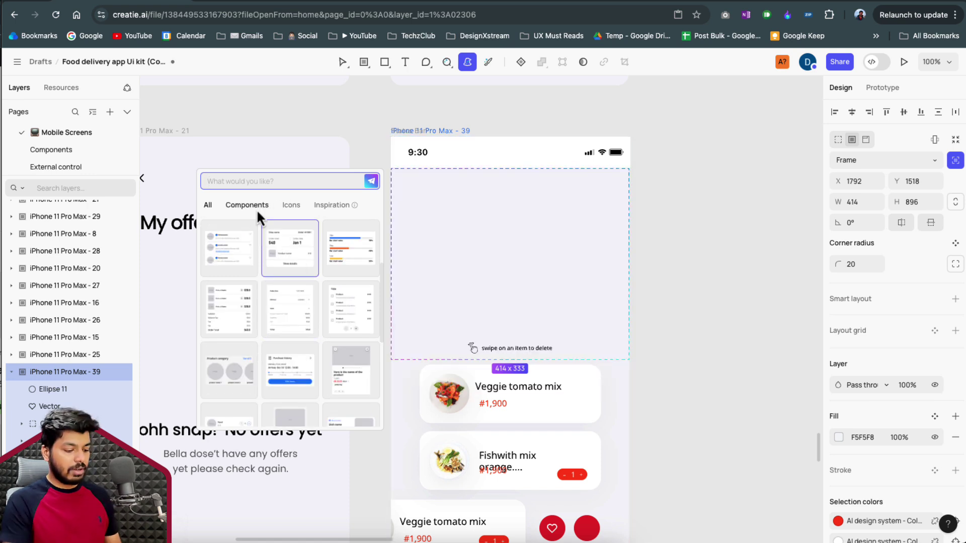
text(profile)
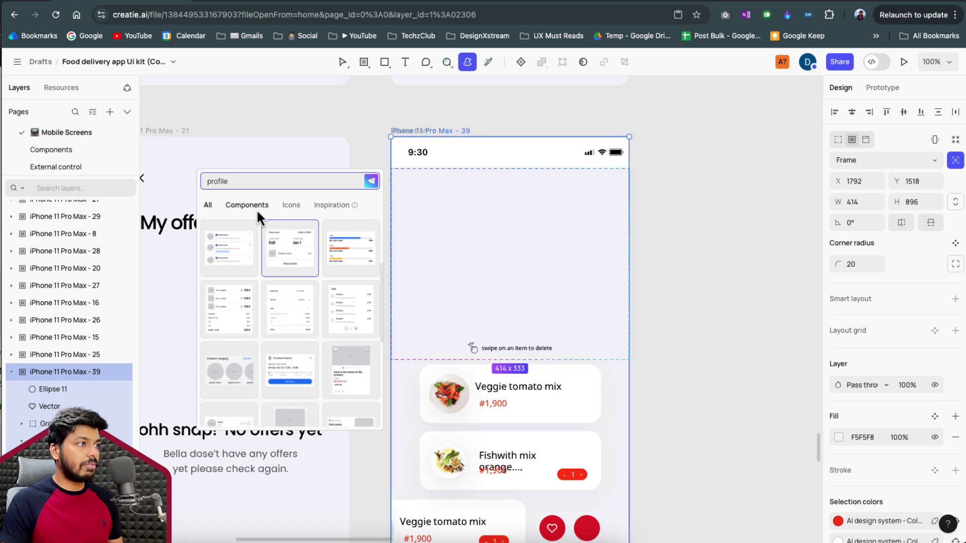
text( card)
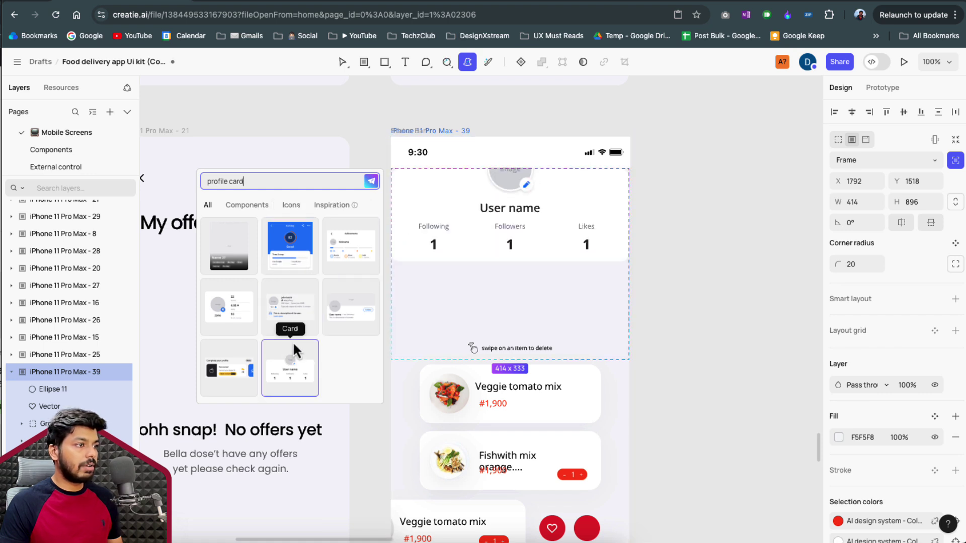
key(BackSpace)
key(BackSpace)
key(BackSpace)
key(BackSpace)
key(BackSpace)
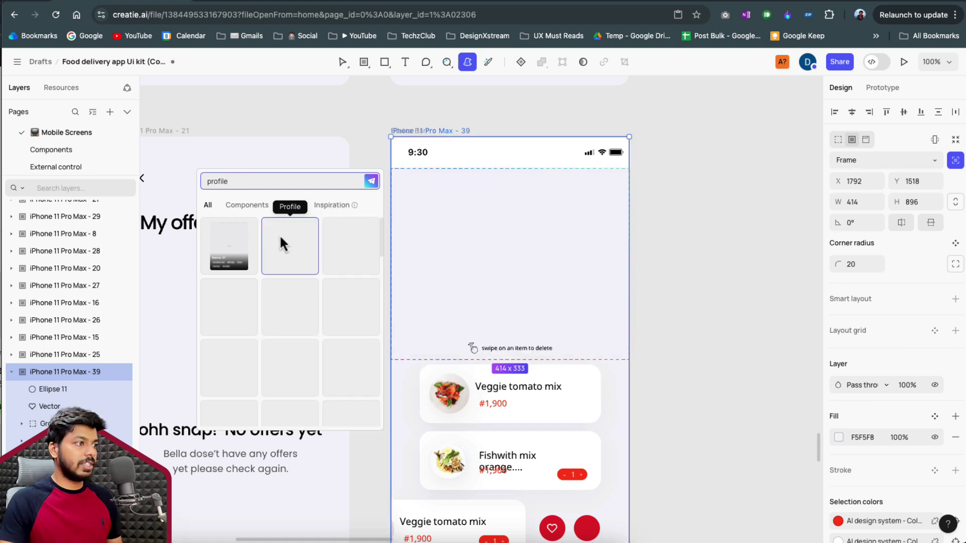
scroll(252, 345, down, 1)
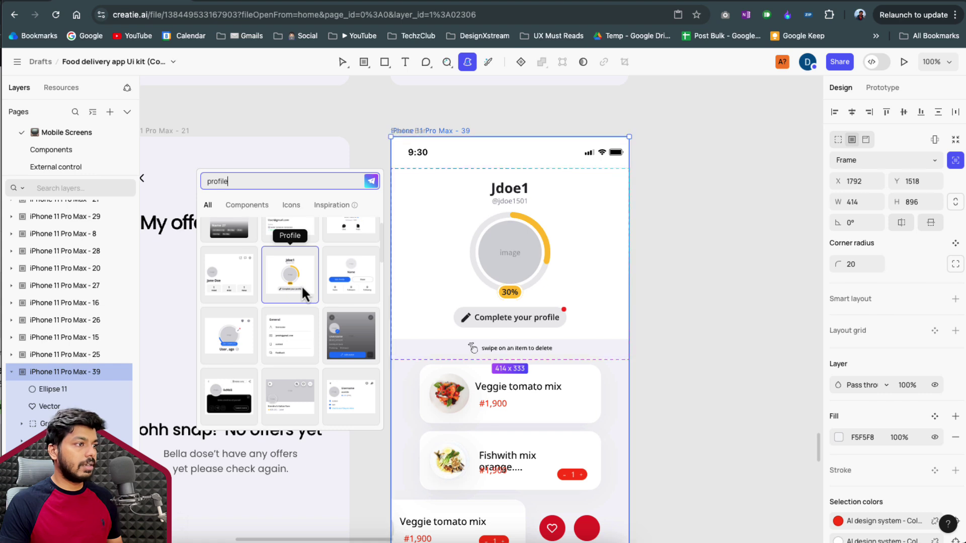
click(225, 347)
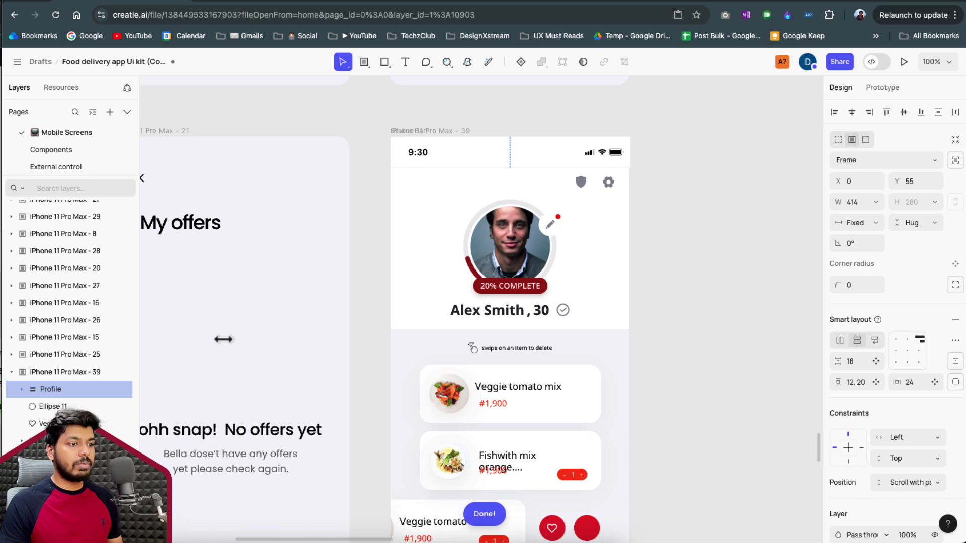
scroll(517, 338, down, 3)
scroll(517, 339, right, 1)
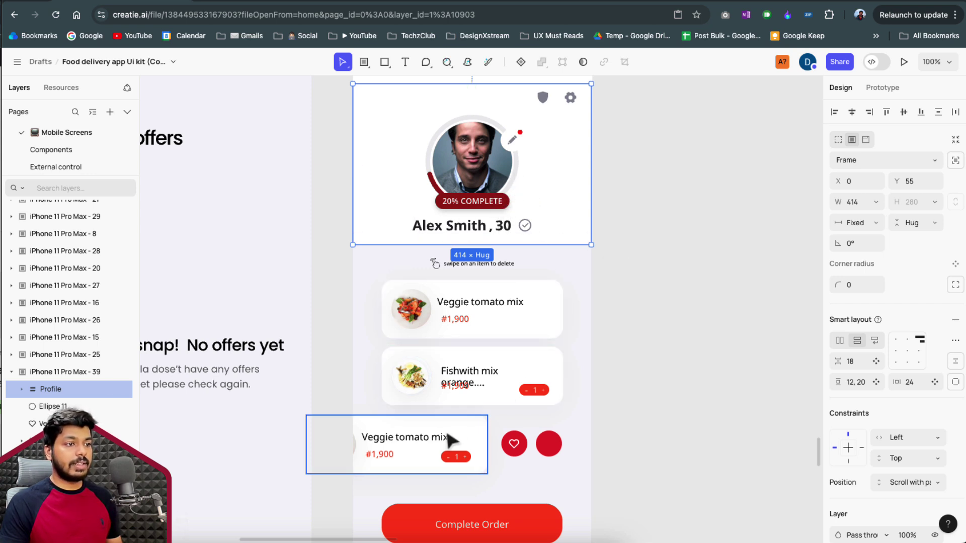
Delete the food cards and the leftover red quantity pill below the profile header
drag(610, 255, 351, 448)
key(Delete)
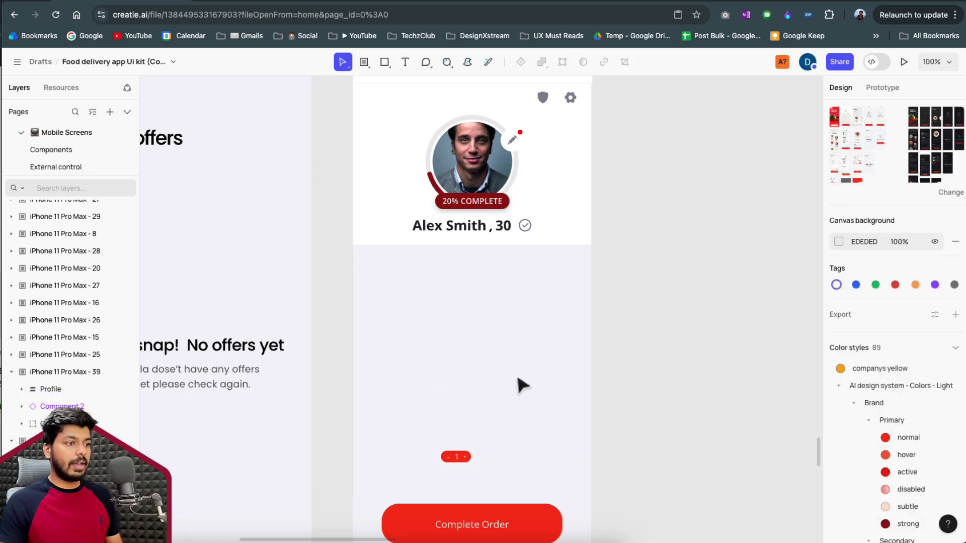
drag(578, 405, 448, 458)
key(Delete)
Insert an AI-generated 'tabs' row (Profile, Messages, Matches, Settings, Notifications) under the header
click(463, 245)
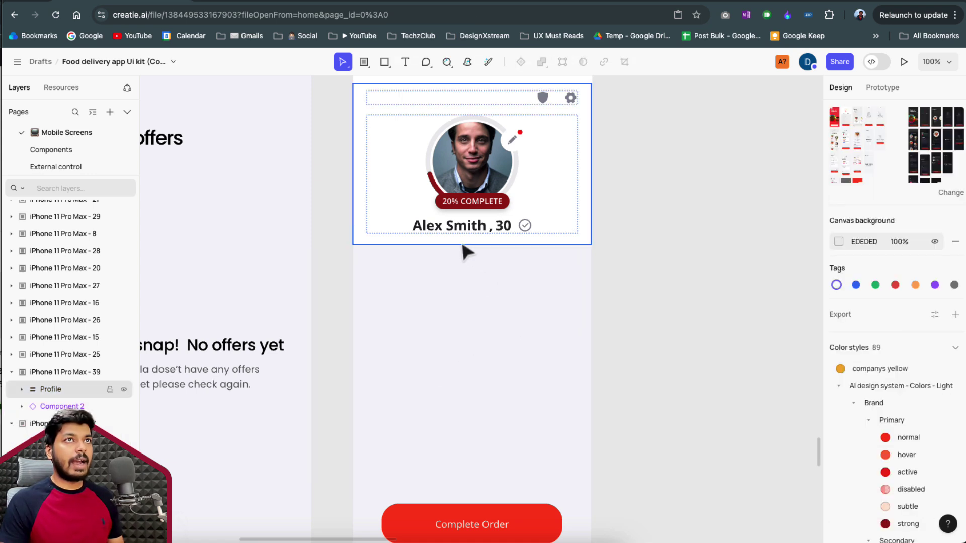
key(p)
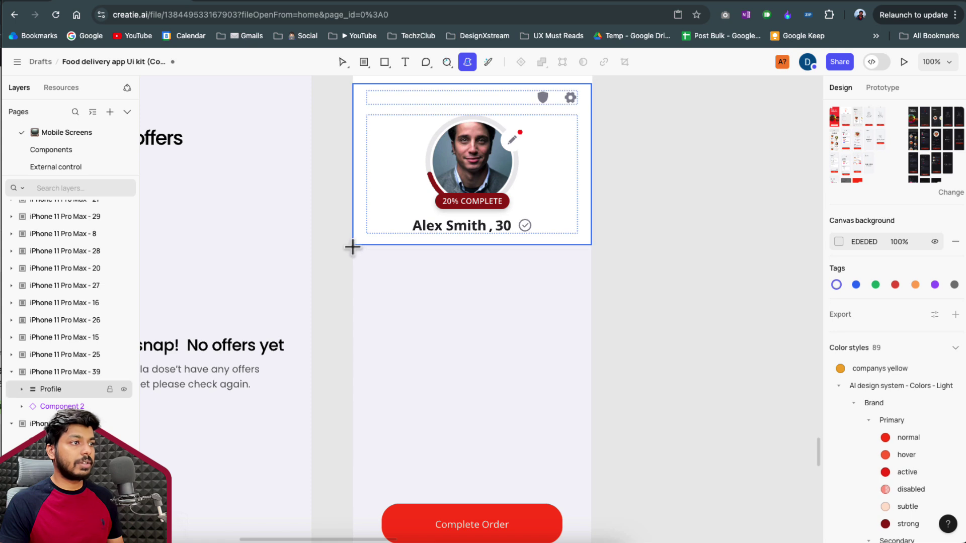
drag(352, 245, 591, 285)
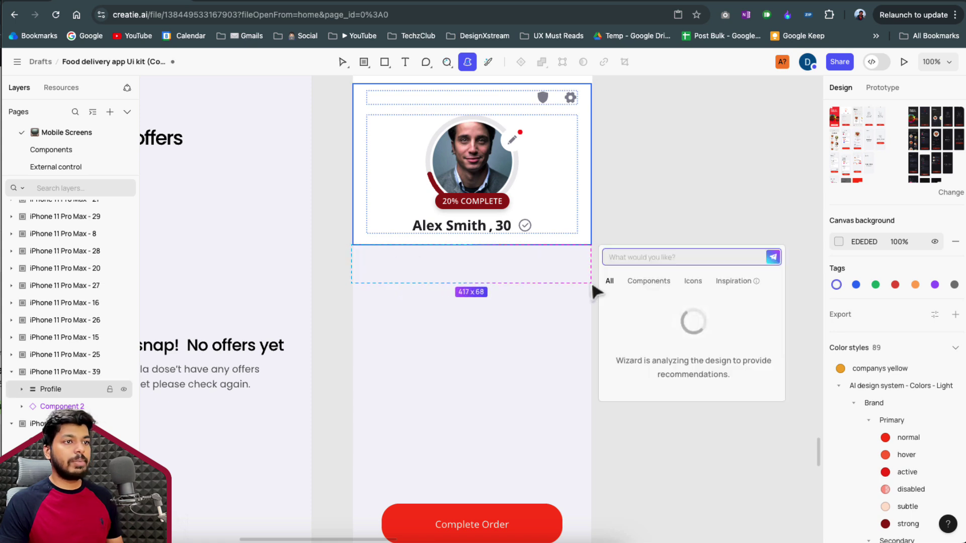
text(ta)
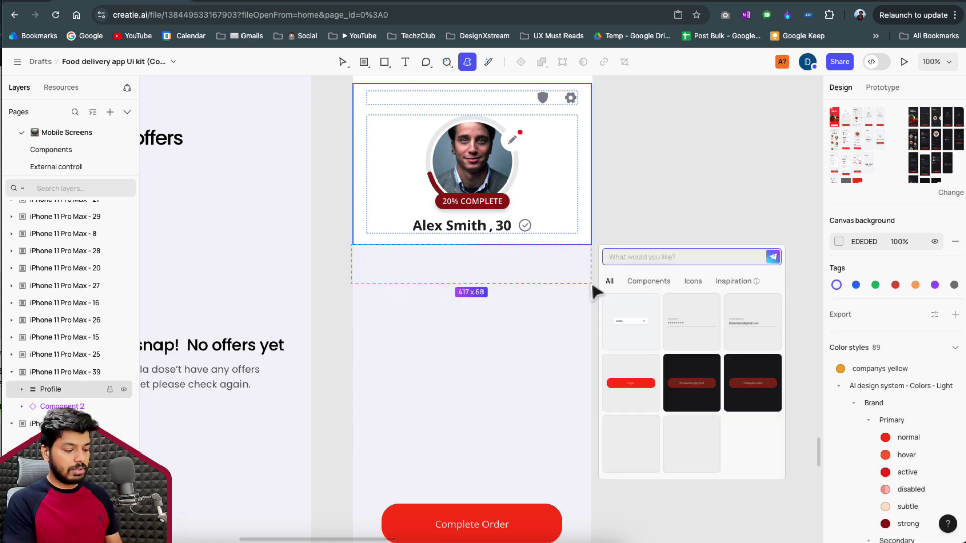
text(bs)
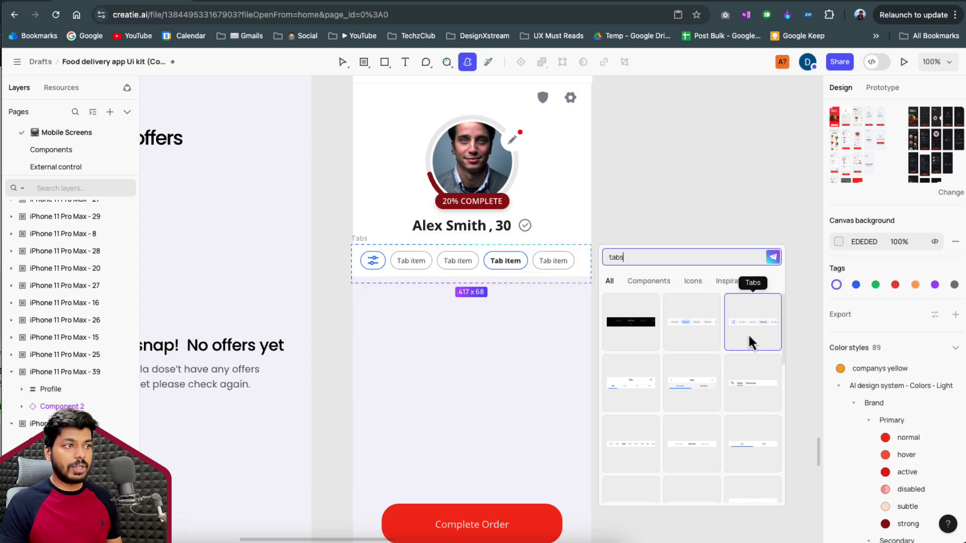
click(700, 329)
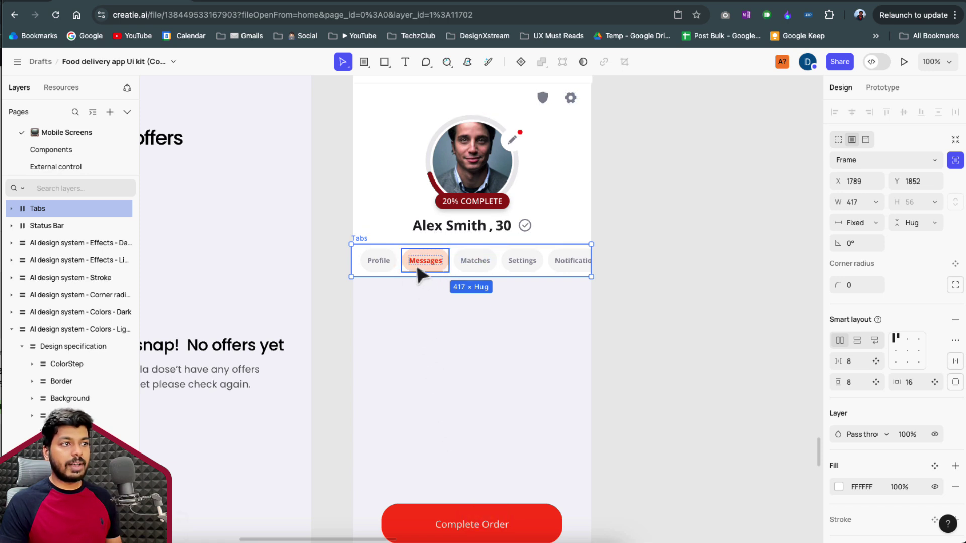
scroll(522, 304, down, 2)
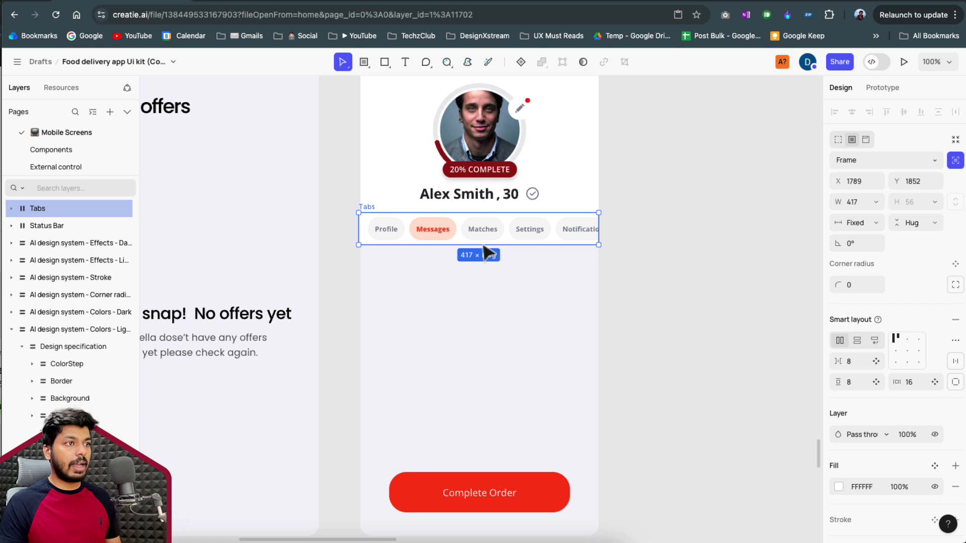
click(398, 315)
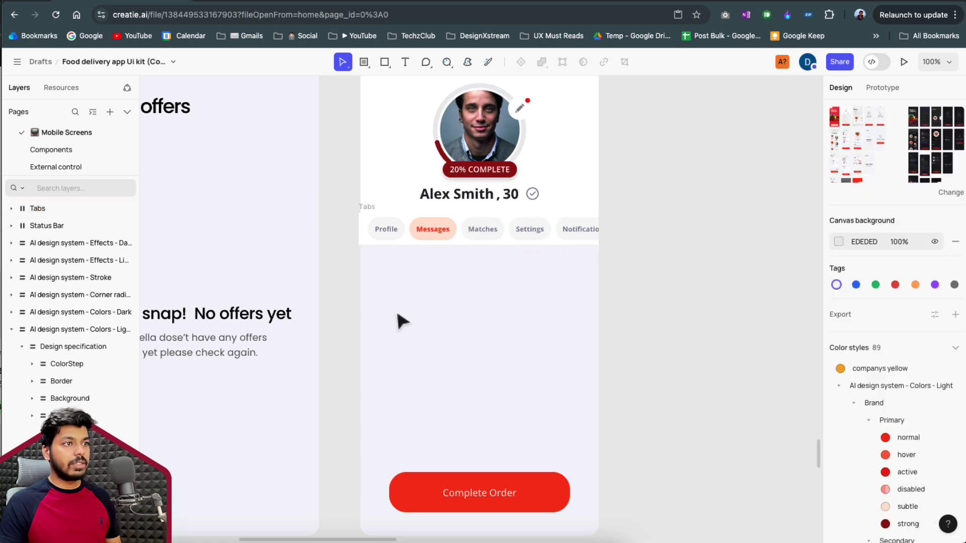
Fill the space below the tabs with an AI-generated two-column List 'gallery' of photo cards
key(a)
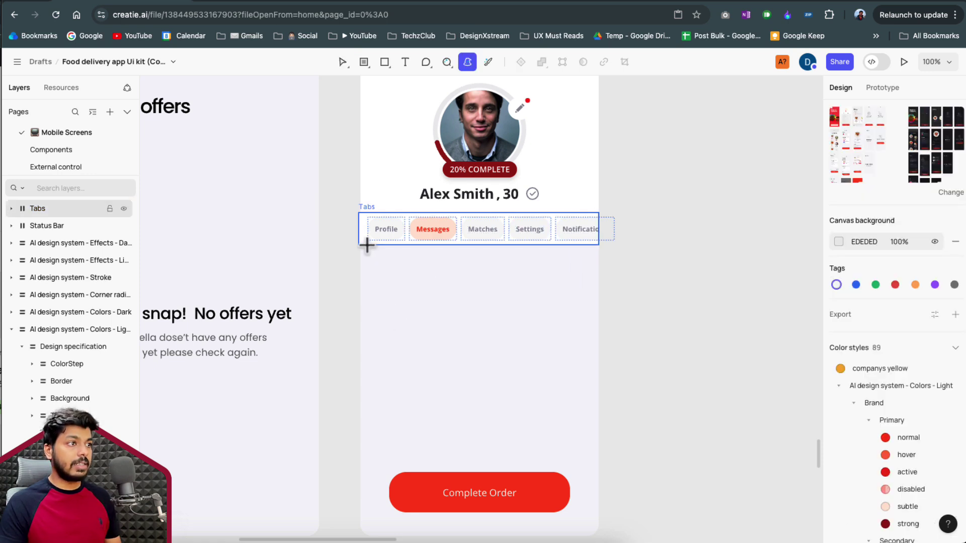
drag(359, 246, 598, 459)
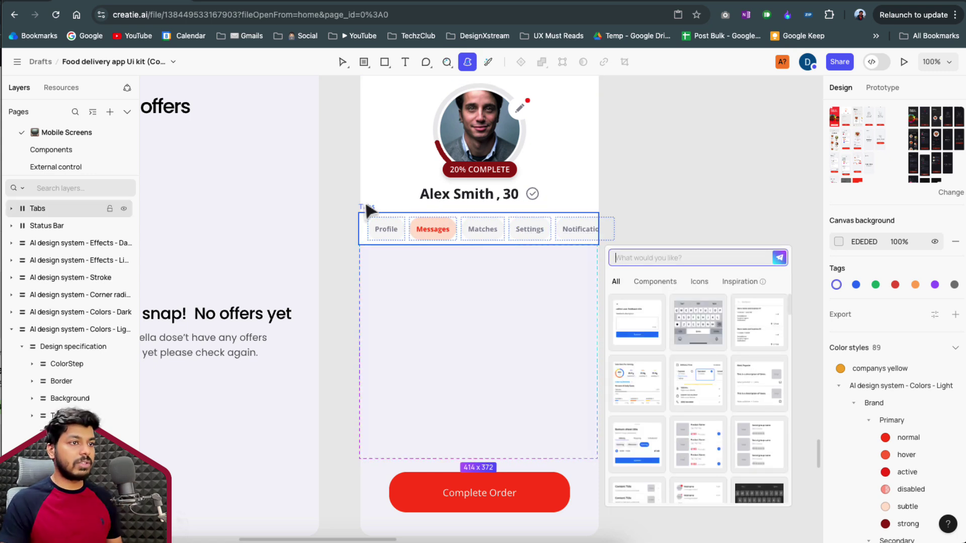
click(700, 253)
text(galle)
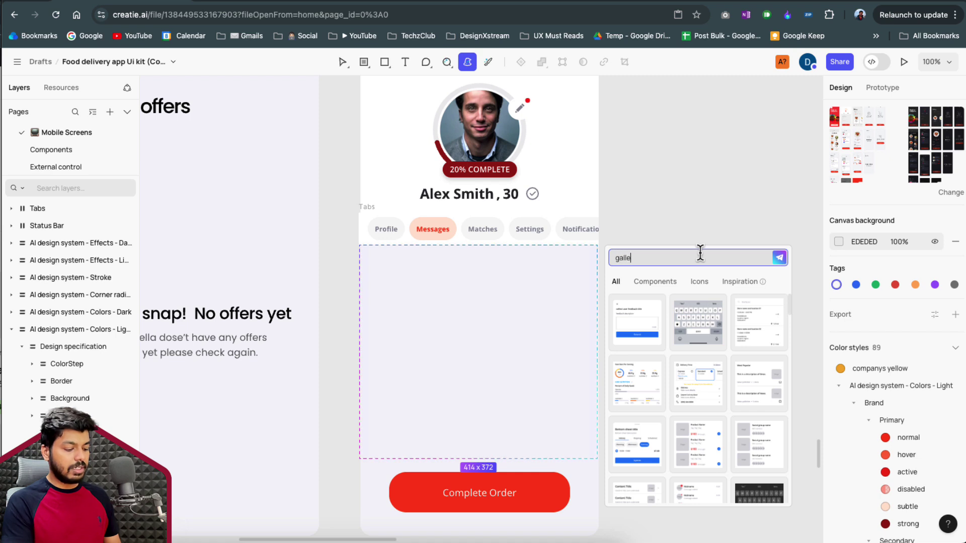
text(ry)
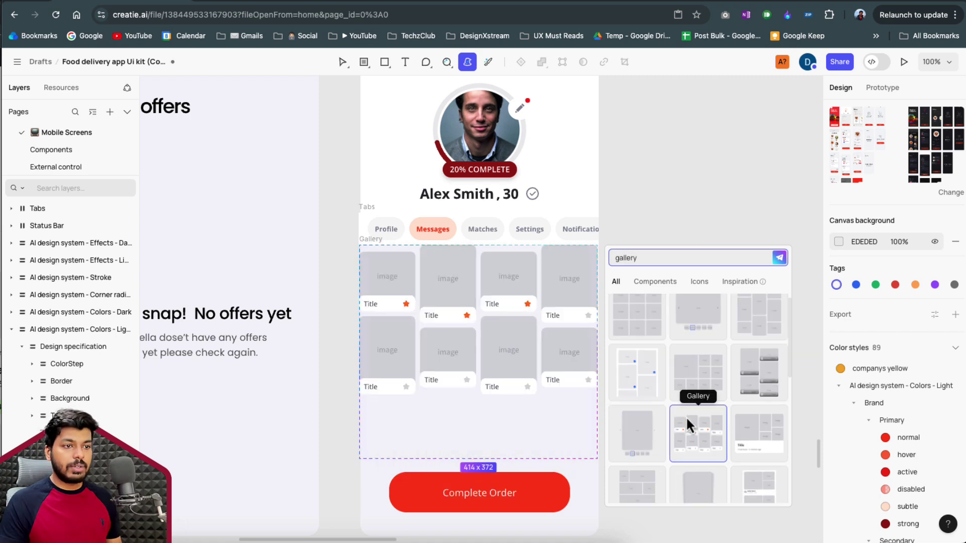
scroll(686, 416, down, 1)
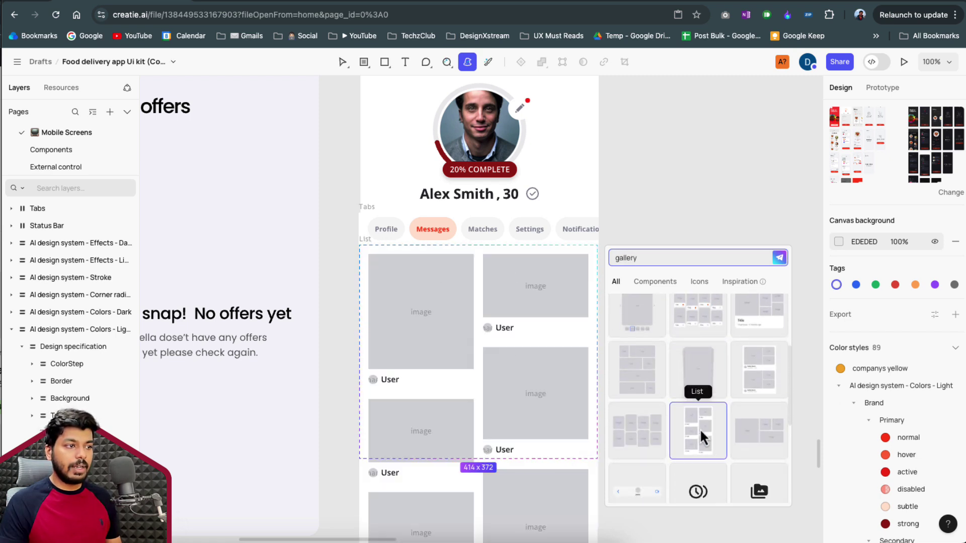
click(699, 428)
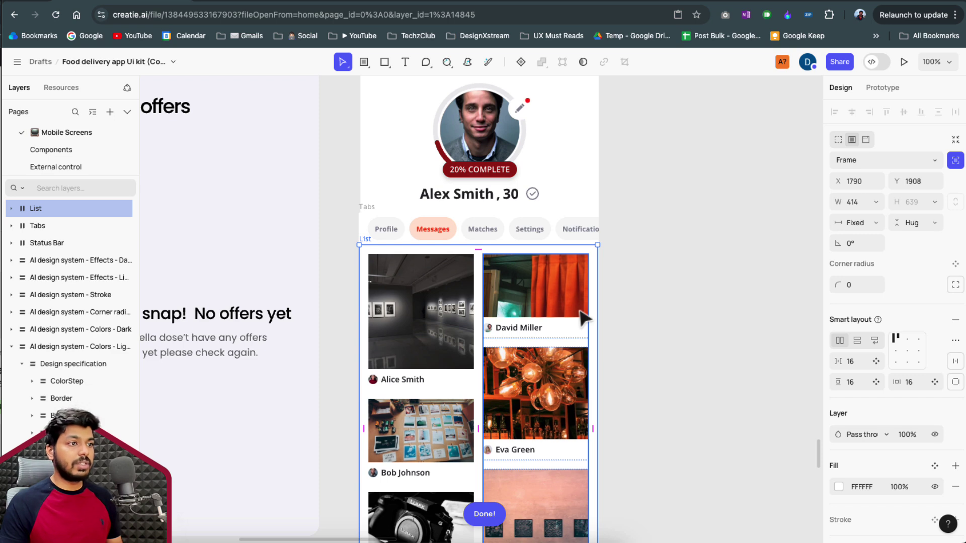
drag(433, 297, 434, 297)
scroll(530, 345, down, 5)
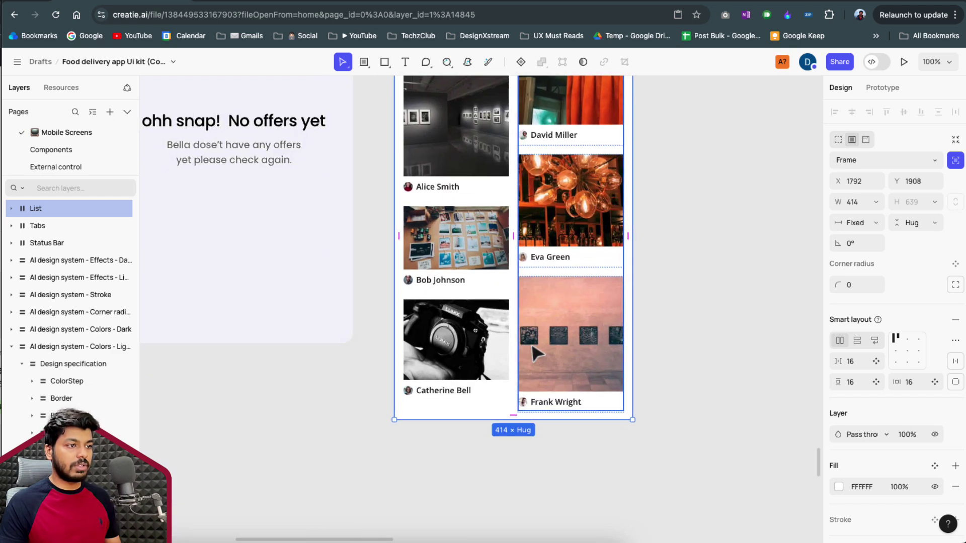
scroll(530, 345, up, 1)
click(692, 327)
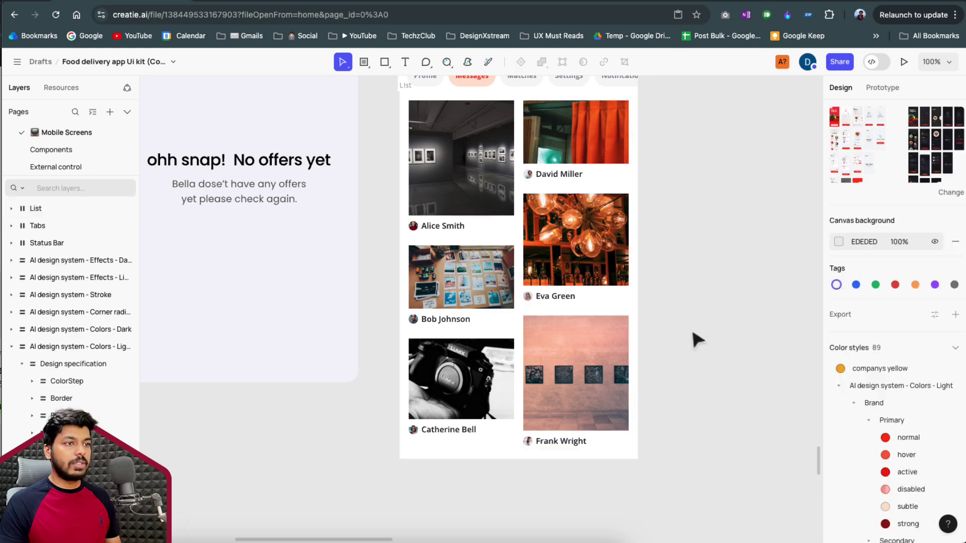
scroll(666, 366, up, 4)
scroll(684, 306, down, 3)
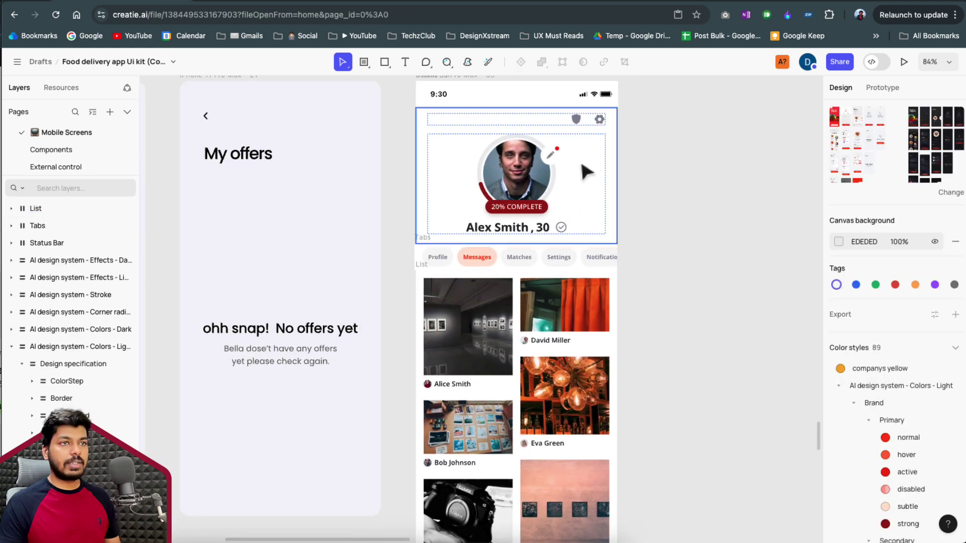
Select the header, tabs and list, undoing an accidental delete and auto-layout wrap
scroll(442, 203, up, 1)
click(443, 203)
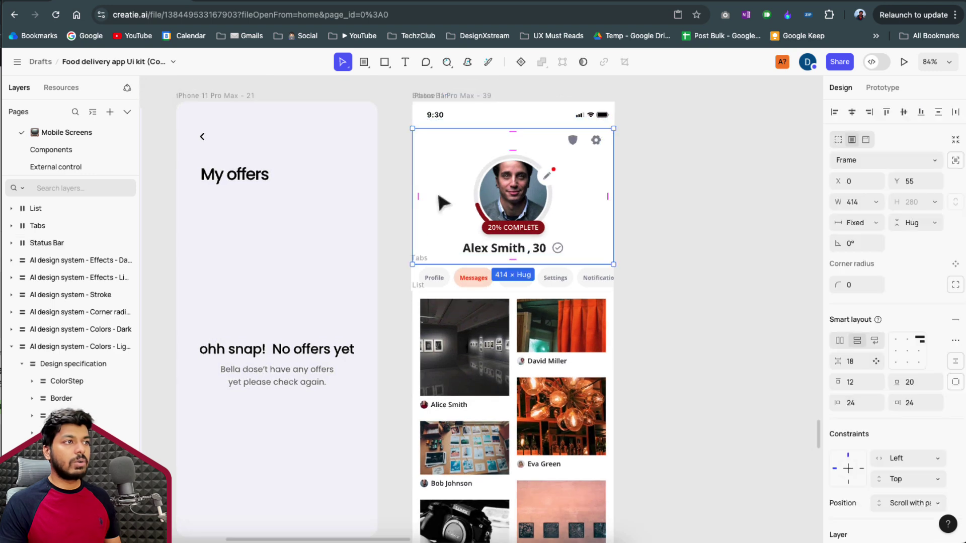
shift+click(455, 114)
shift+click(428, 268)
key(Delete)
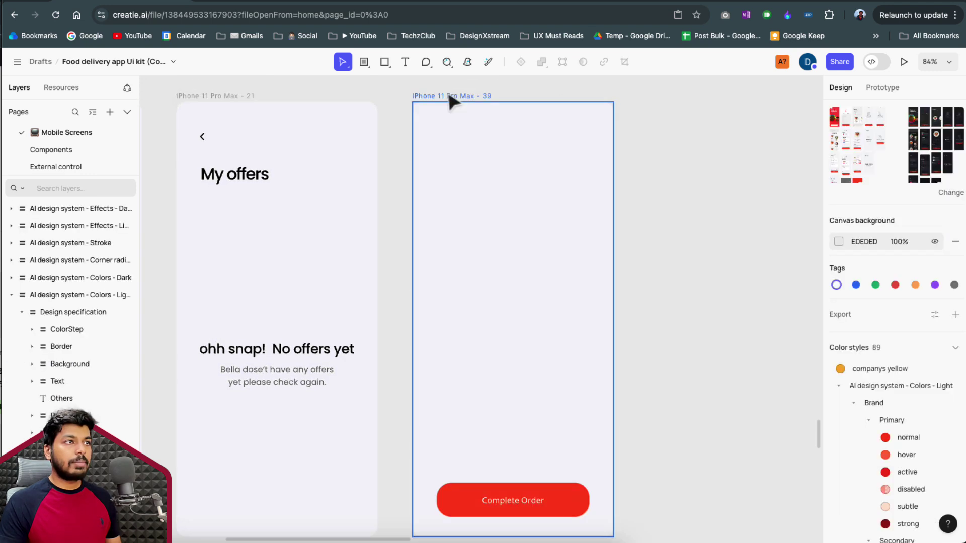
key(ctrl+z)
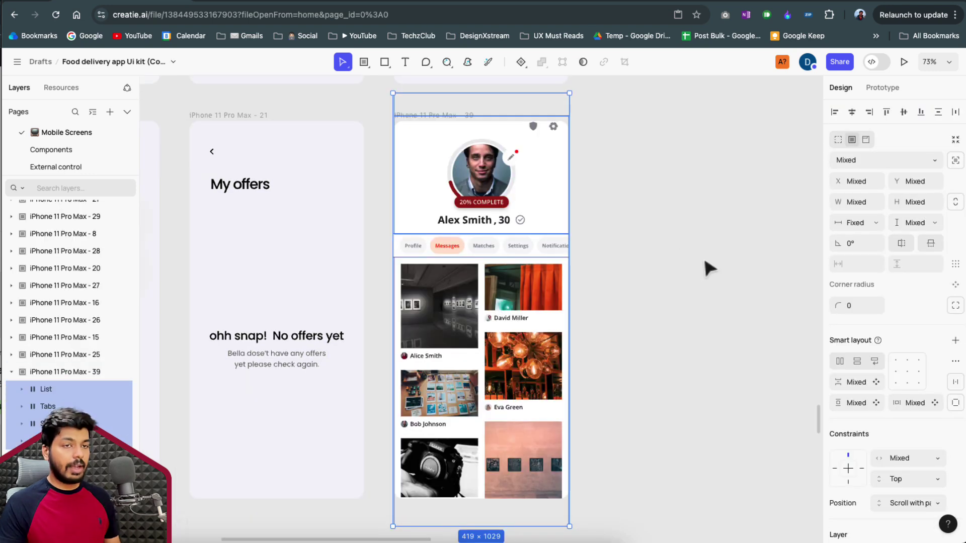
click(956, 341)
key(ctrl+z)
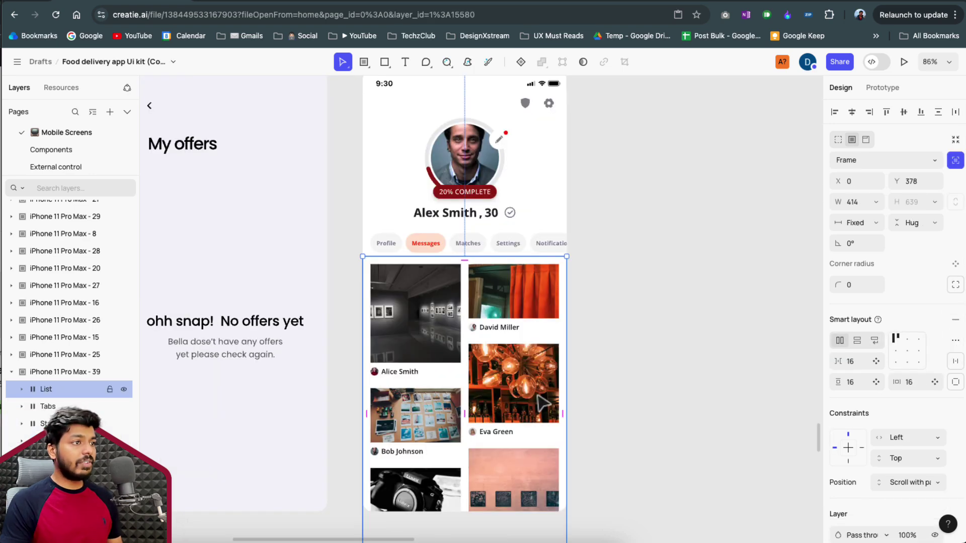
Bring the Complete Order button in front of the gallery and select its label text
key(ctrl+z)
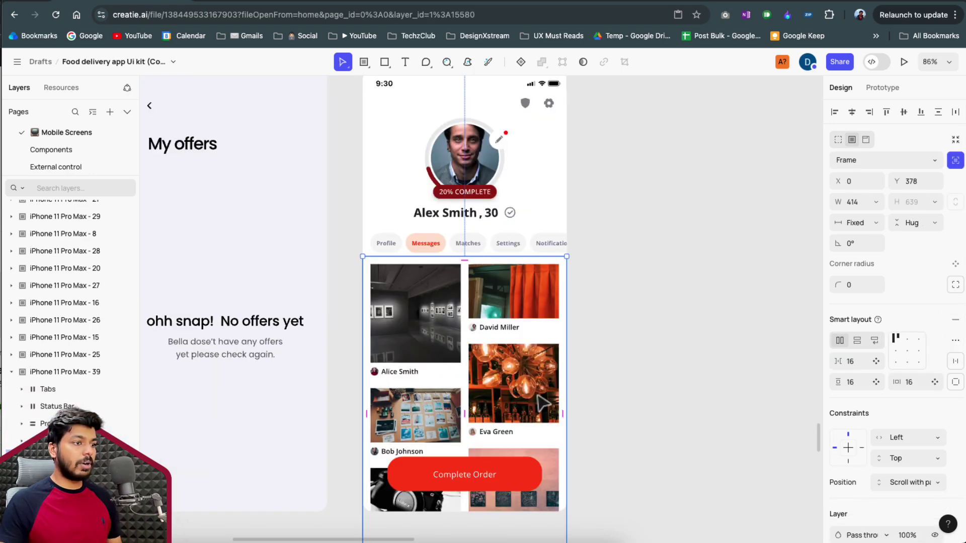
click(503, 485)
click(648, 462)
scroll(578, 406, down, 3)
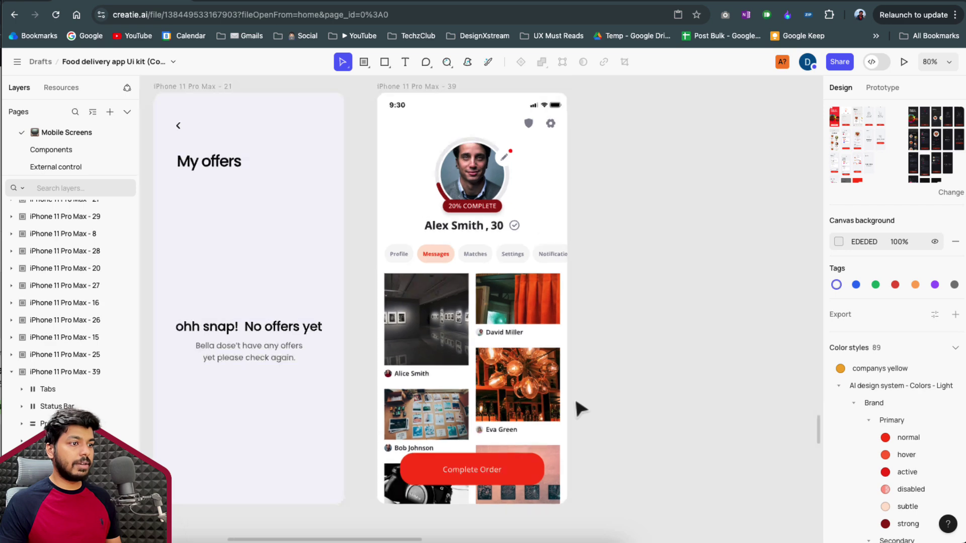
key(ctrl+z)
Change the bottom button label to 'Update' and pan over to the dark-theme frames
triple_click(876, 470)
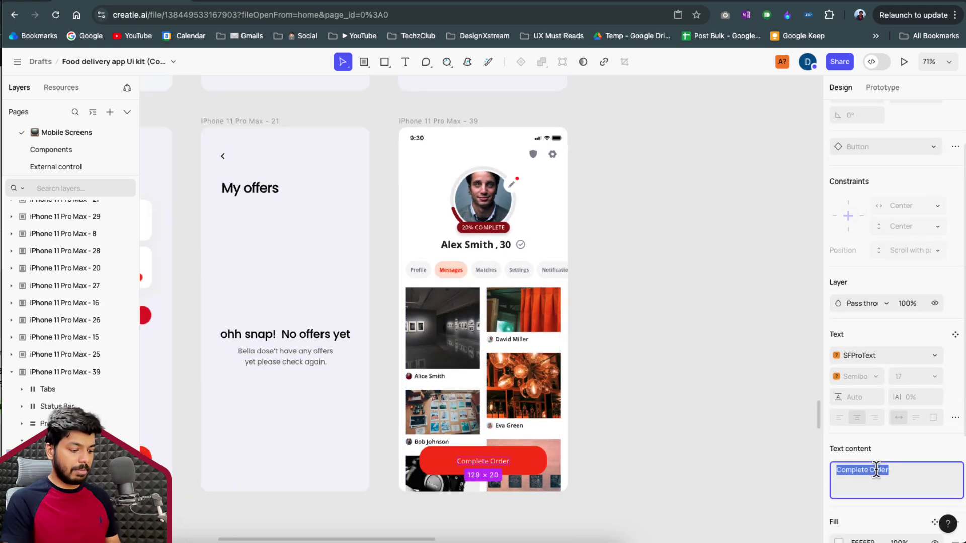
text(Update)
click(618, 299)
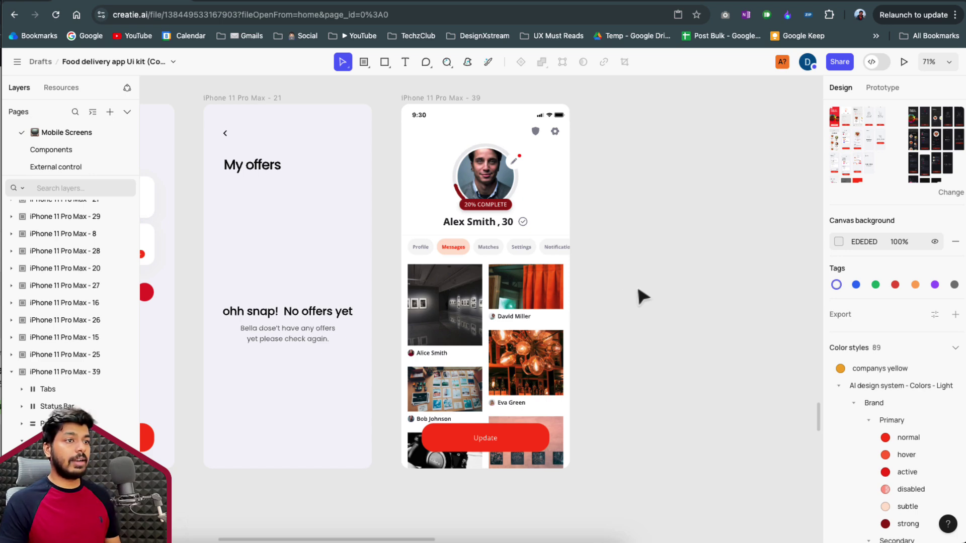
scroll(638, 289, down, 5)
scroll(673, 299, right, 10)
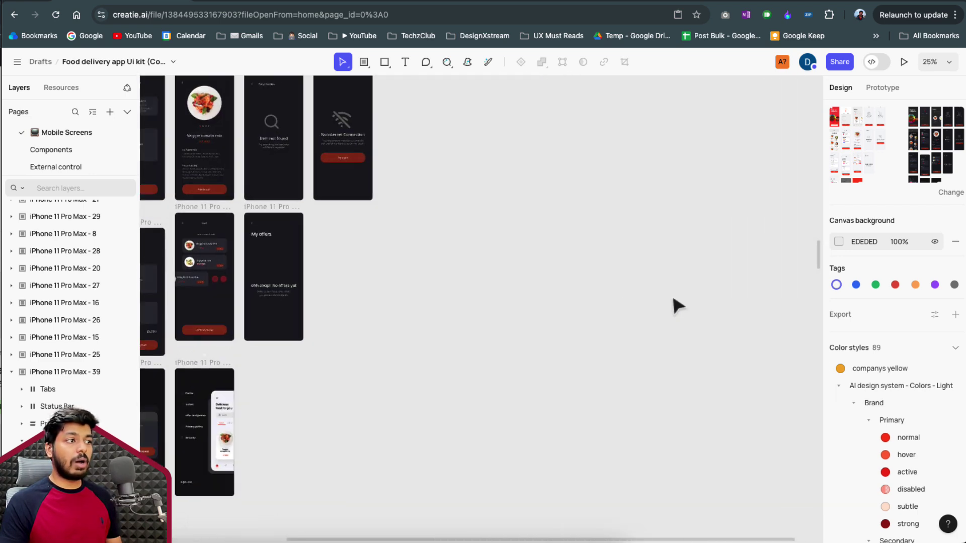
Duplicate the dark cart screen as frame 40 and move its cart contents lower
scroll(677, 304, left, 5)
drag(369, 226, 528, 215)
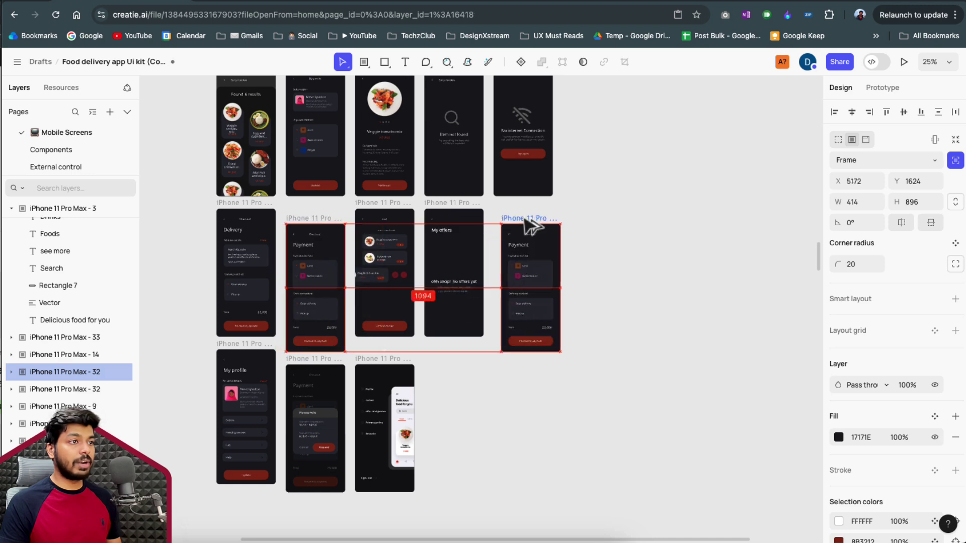
scroll(528, 215, up, 5)
drag(660, 244, 470, 445)
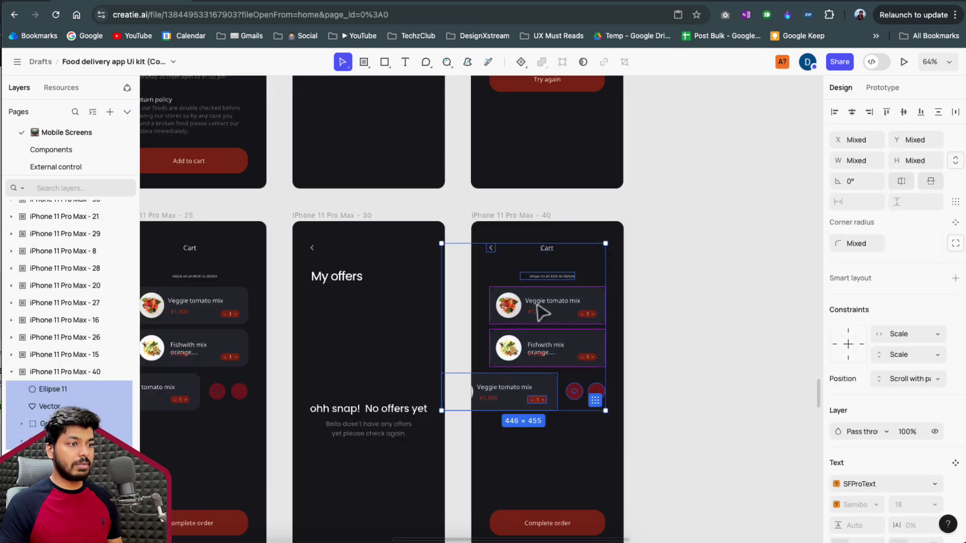
drag(541, 312, 541, 425)
click(656, 286)
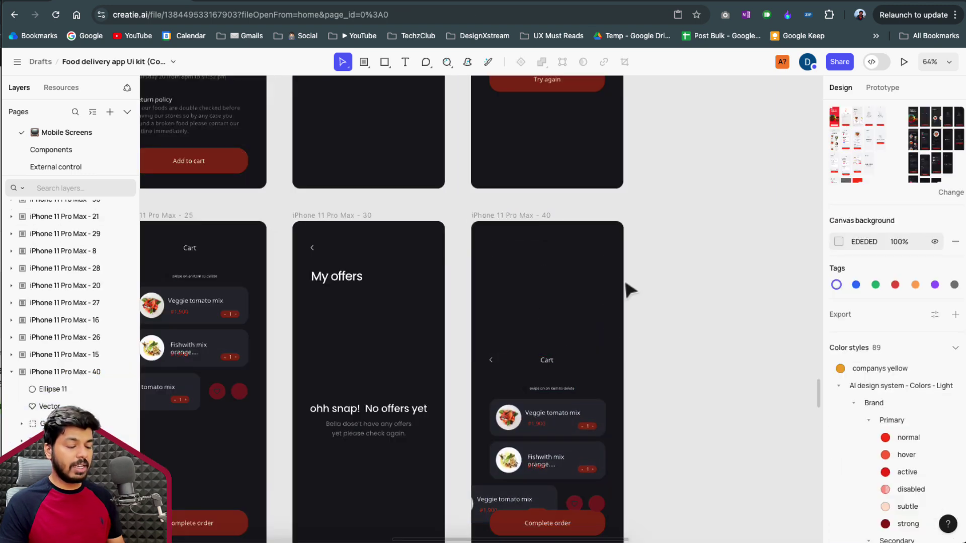
Generate a 9:30 'status bar' across frame 40's top strip with the AI tool
key(i)
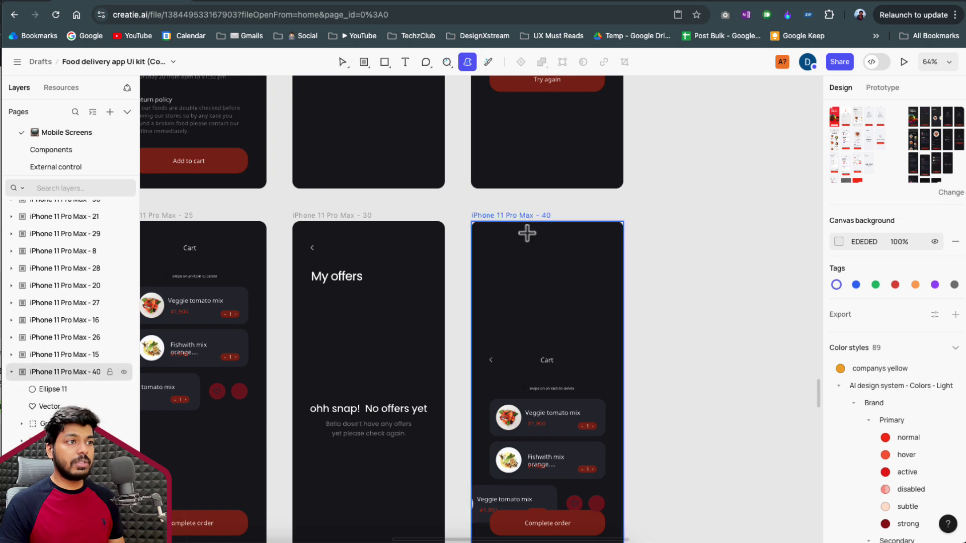
drag(471, 222, 623, 253)
text(status bar)
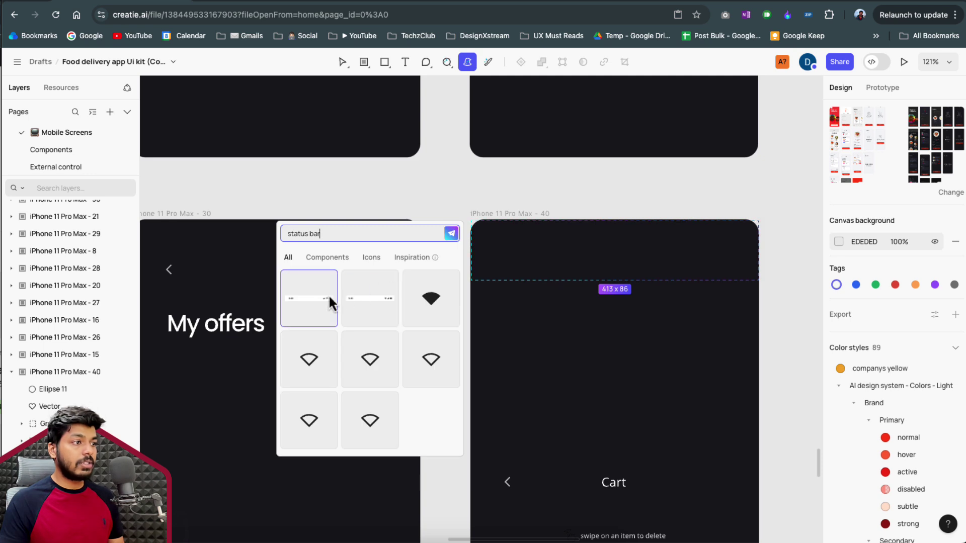
click(328, 294)
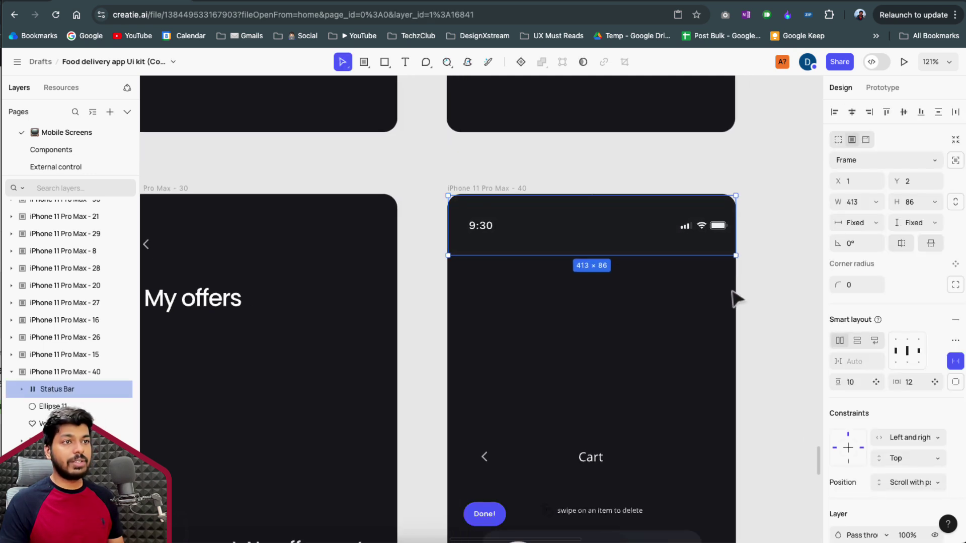
scroll(752, 271, down, 3)
scroll(751, 271, right, 1)
scroll(751, 272, down, 1)
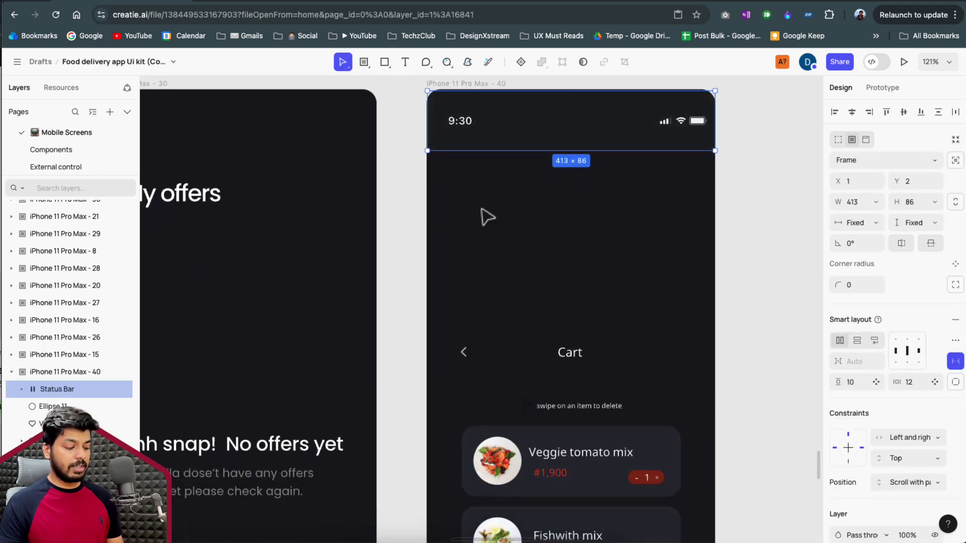
Insert an AI-generated 'profile' block with avatar, 30% ring and 'Complete your profile' below the status bar
key(p)
drag(428, 150, 715, 354)
text(profile)
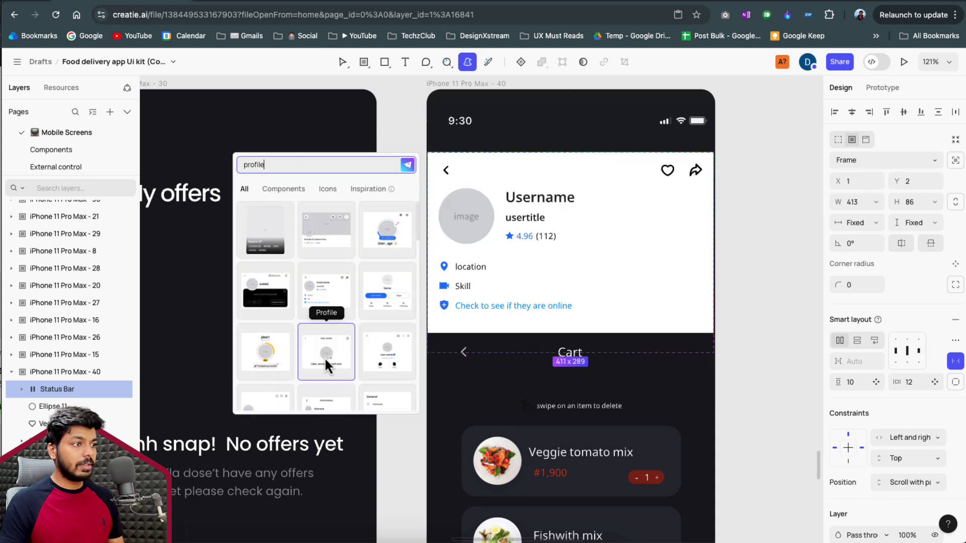
click(270, 370)
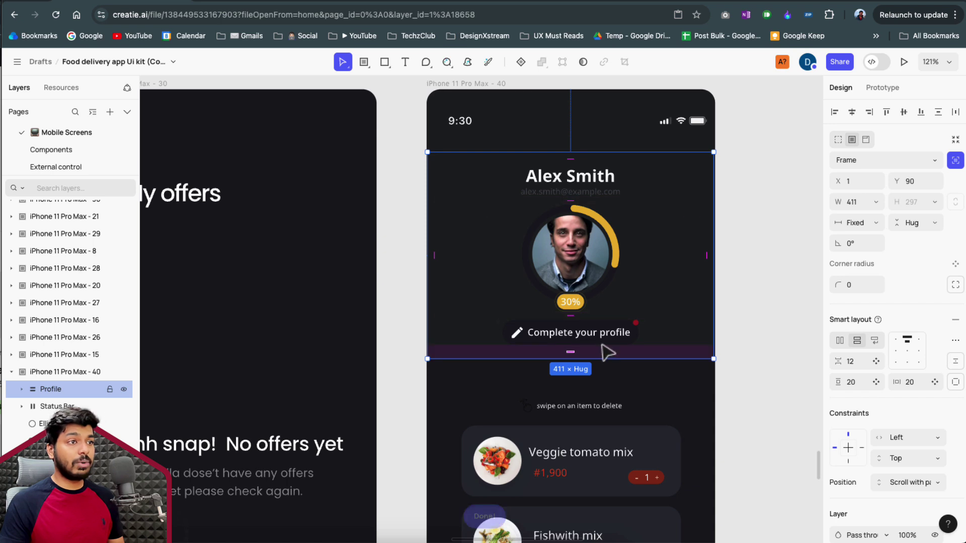
click(750, 319)
scroll(755, 302, down, 5)
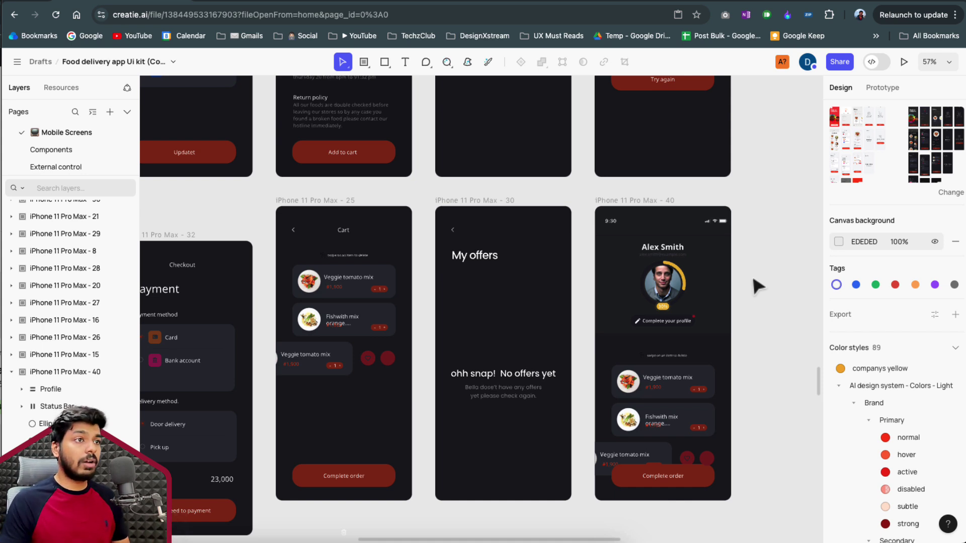
click(488, 62)
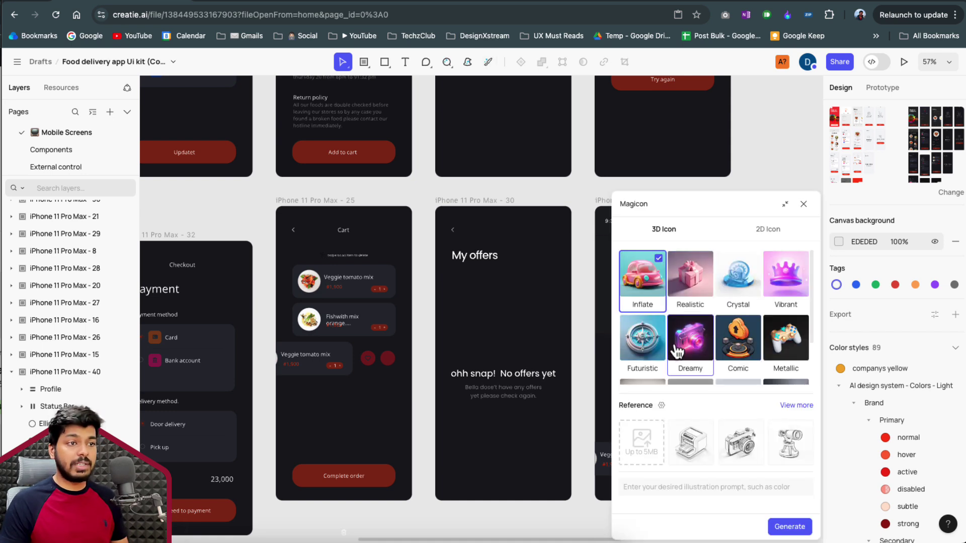
click(791, 301)
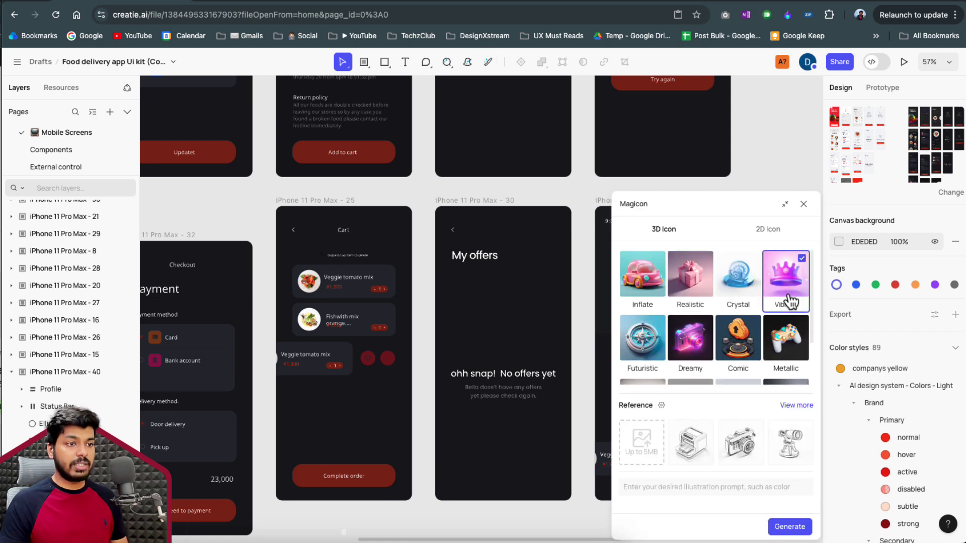
click(643, 489)
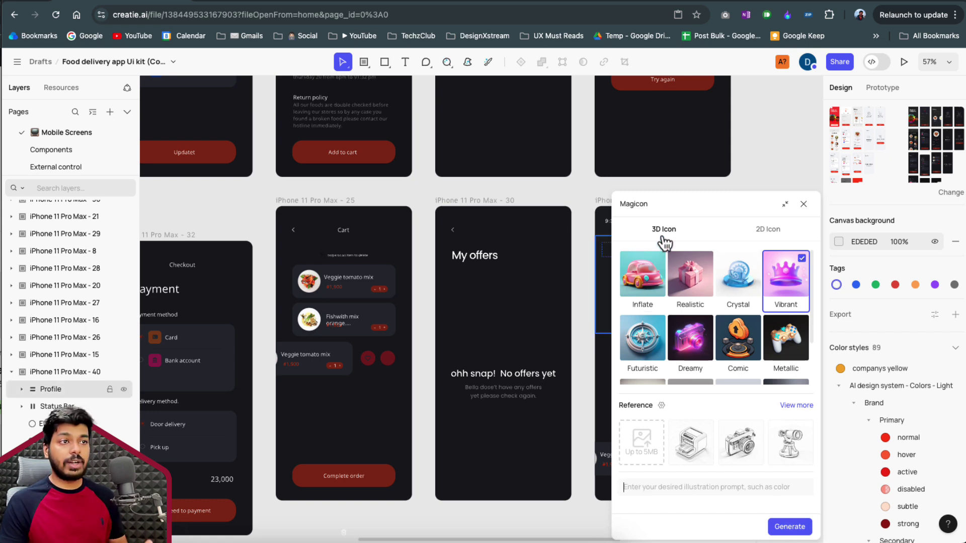
click(769, 233)
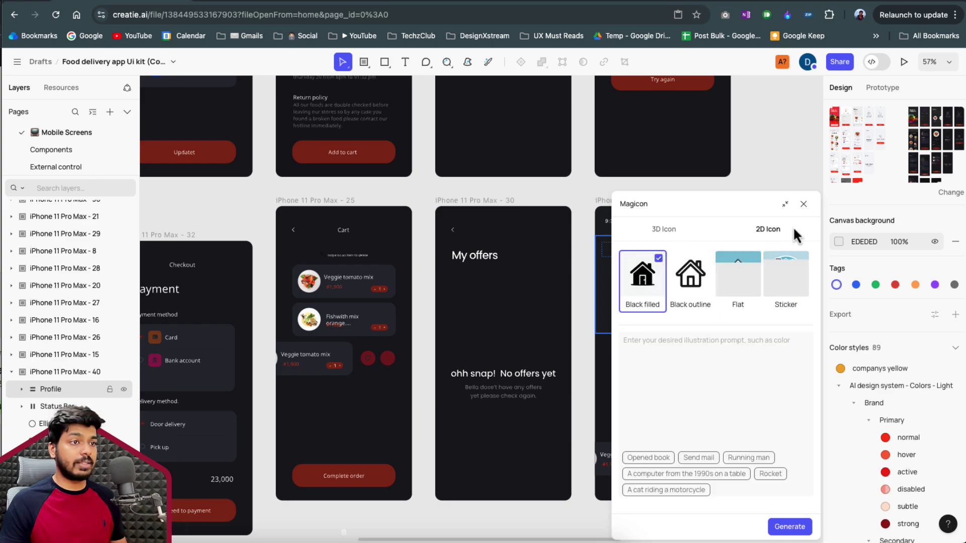
click(804, 204)
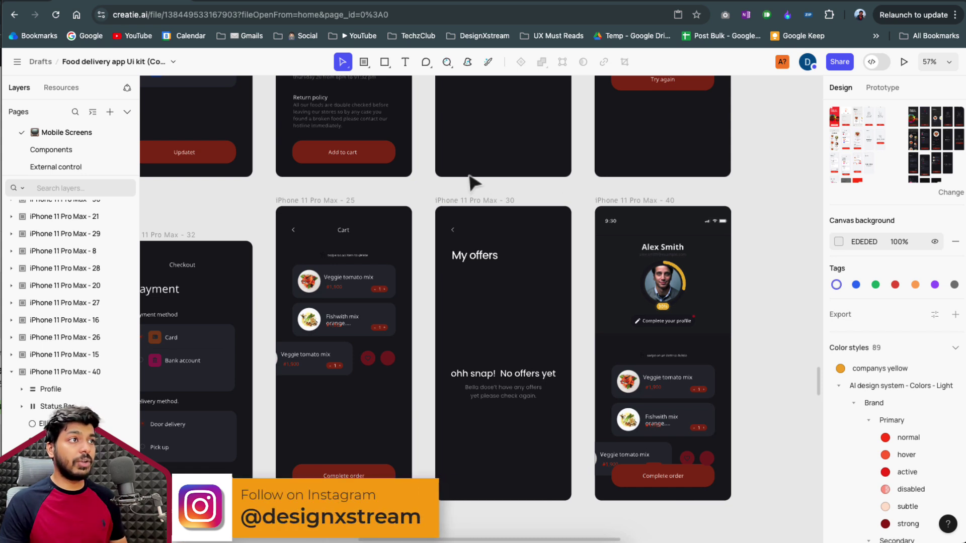
Suggest and apply 'No offers!' as the My offers heading, then switch to voice-and-doodle comments
click(428, 62)
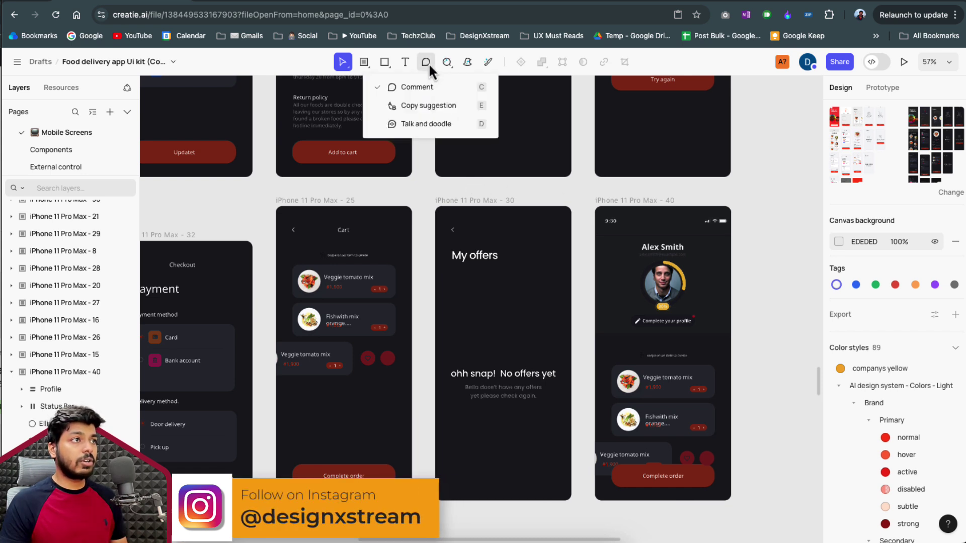
click(421, 112)
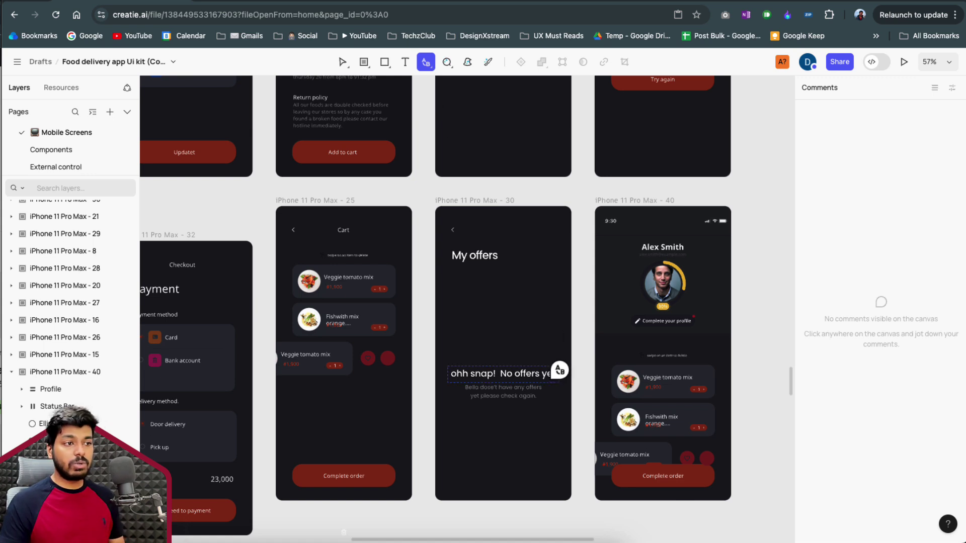
scroll(559, 370, up, 5)
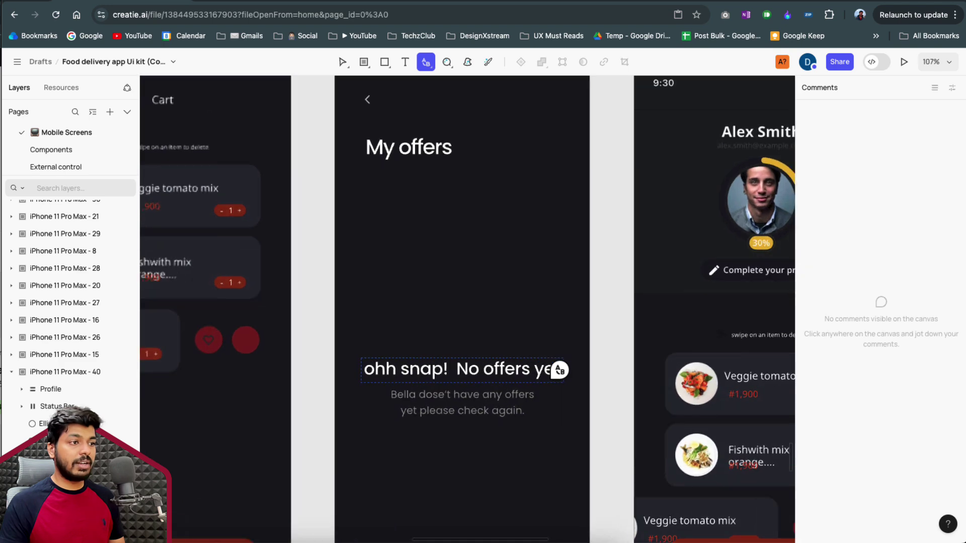
click(564, 320)
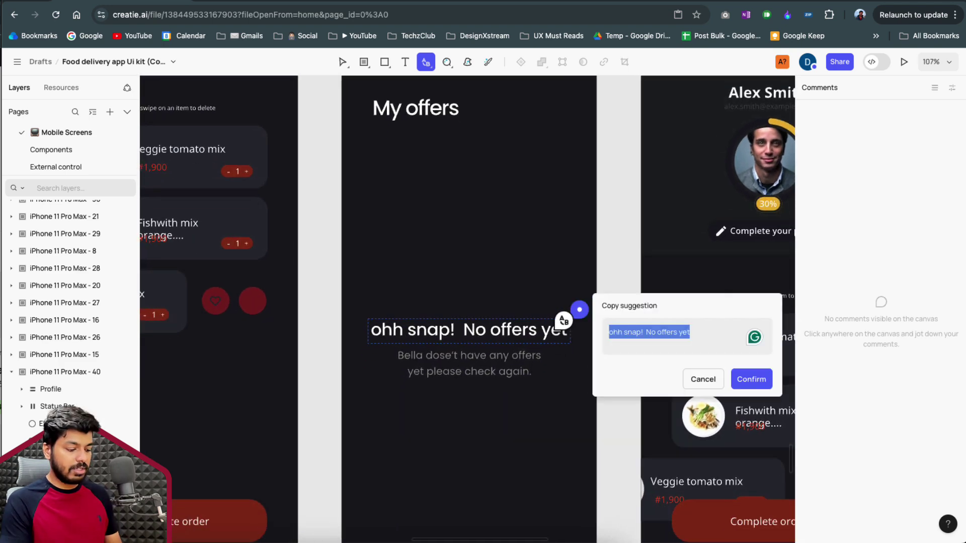
key(BackSpace)
text(No)
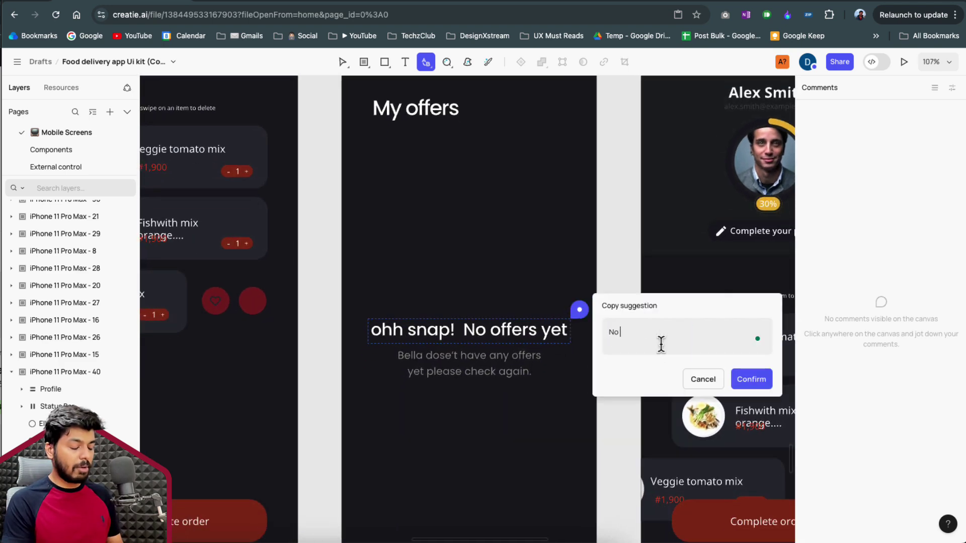
text( off)
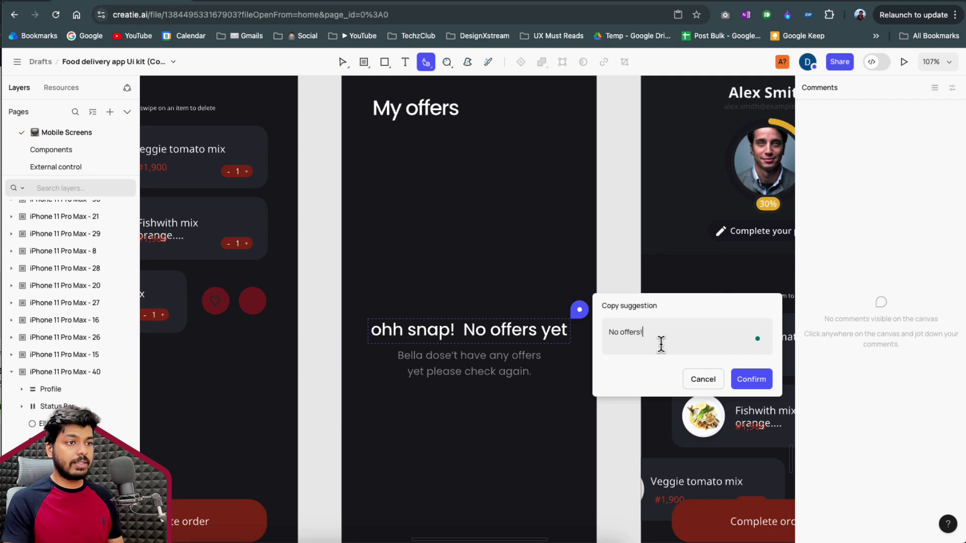
text(ers!)
click(751, 379)
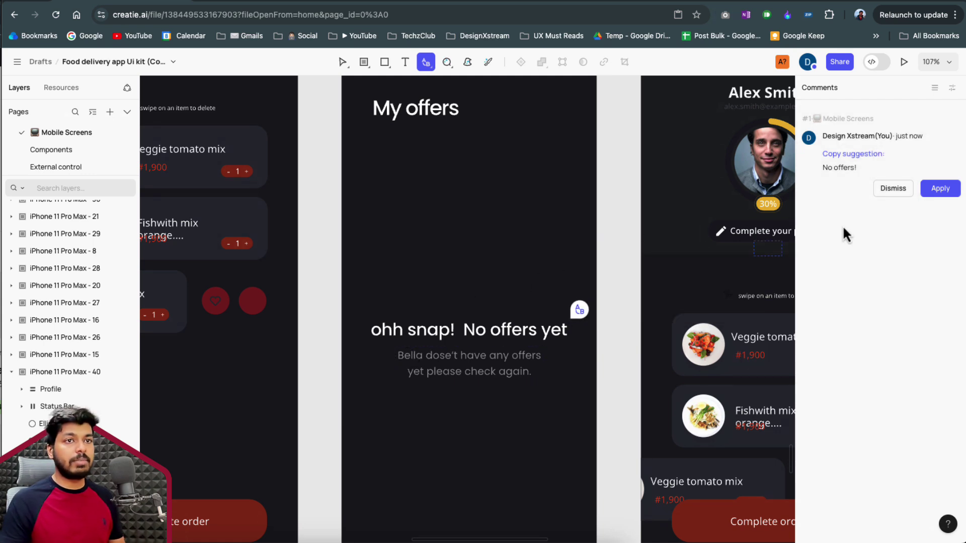
click(940, 188)
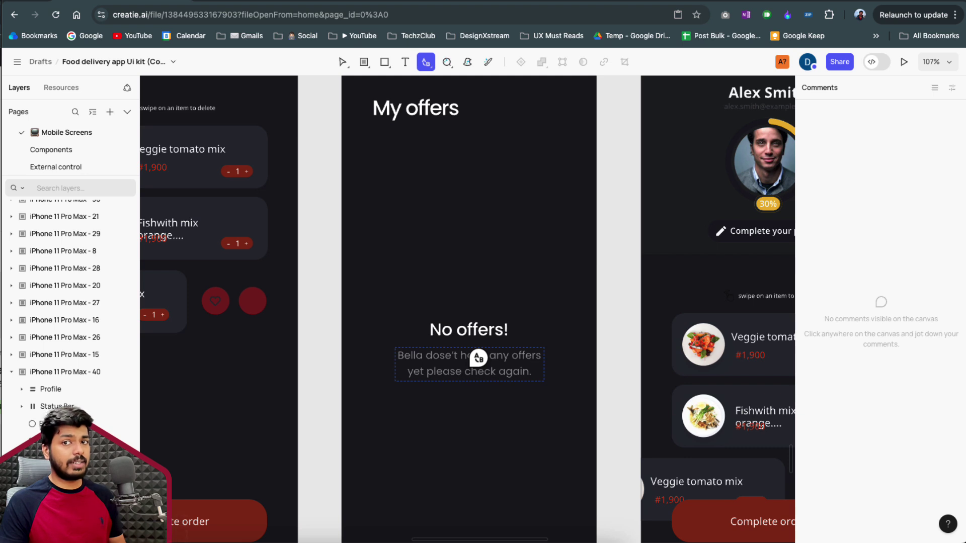
click(429, 68)
click(442, 126)
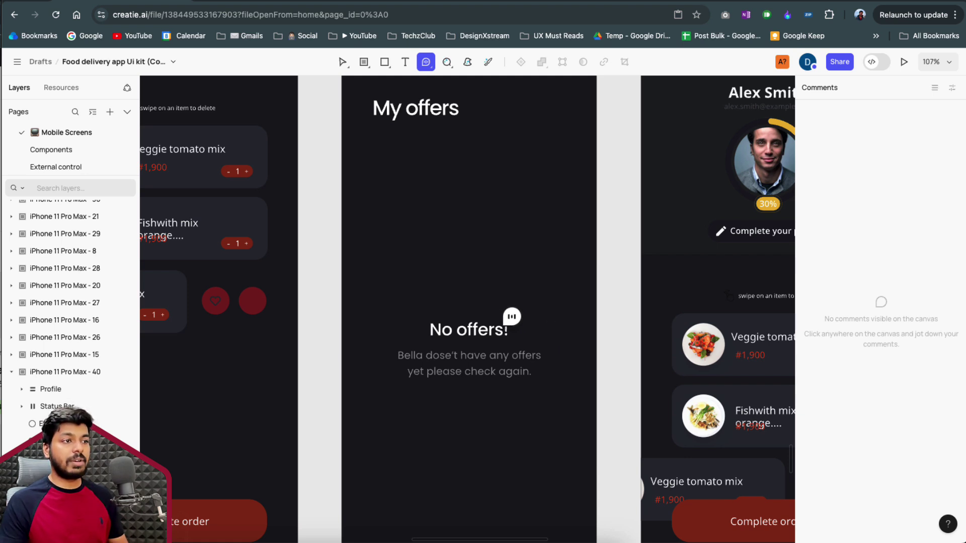
Pin a Talk and doodle comment beside the 'No offers!' heading and start its voice recording
click(512, 317)
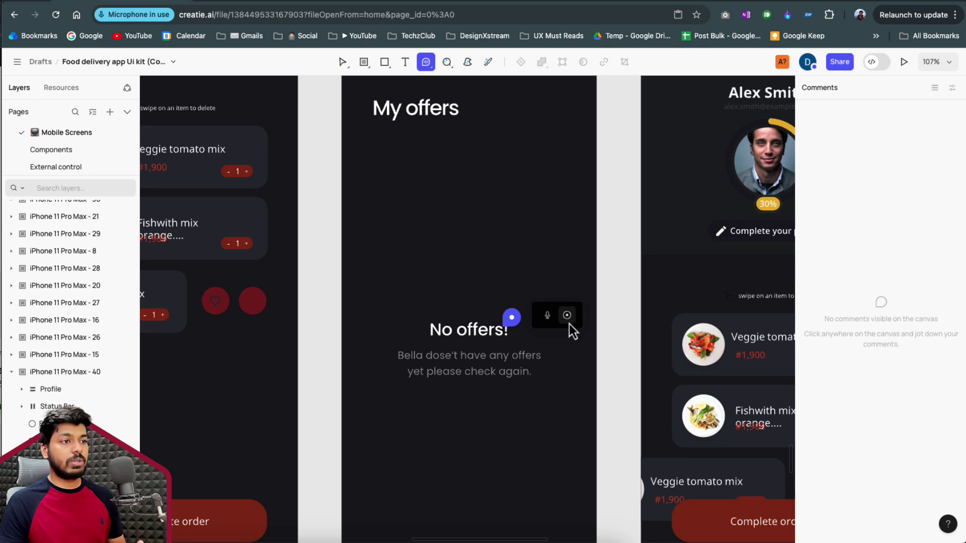